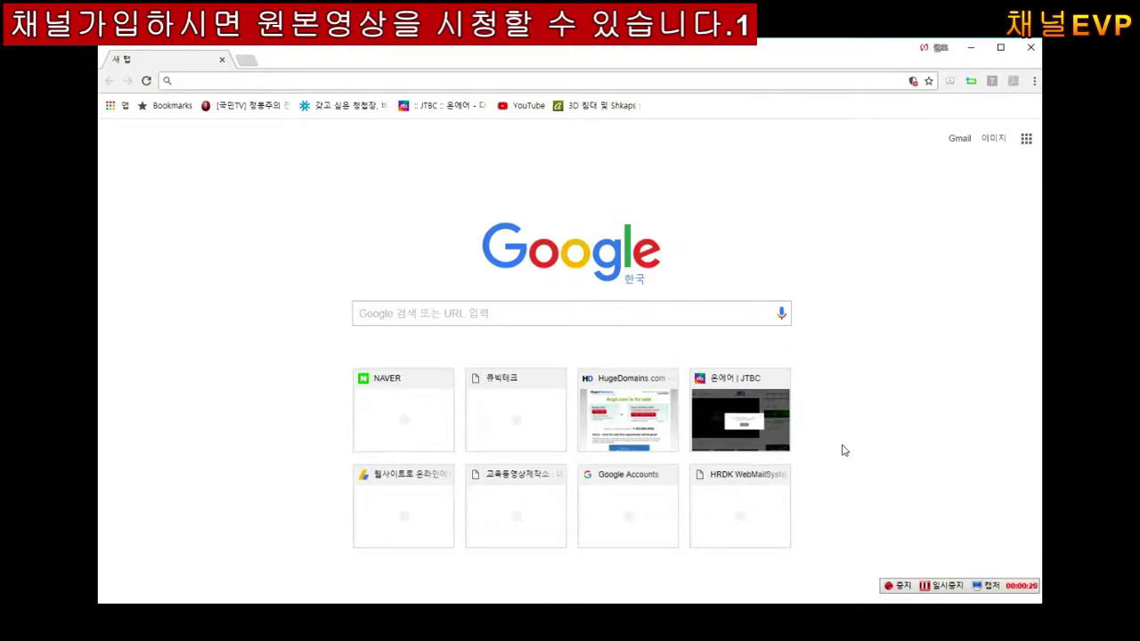
Step: Search Google for 'g71도면' to find G71 lathe drawings
{"action": "left_click", "coordinate": [422, 311]}
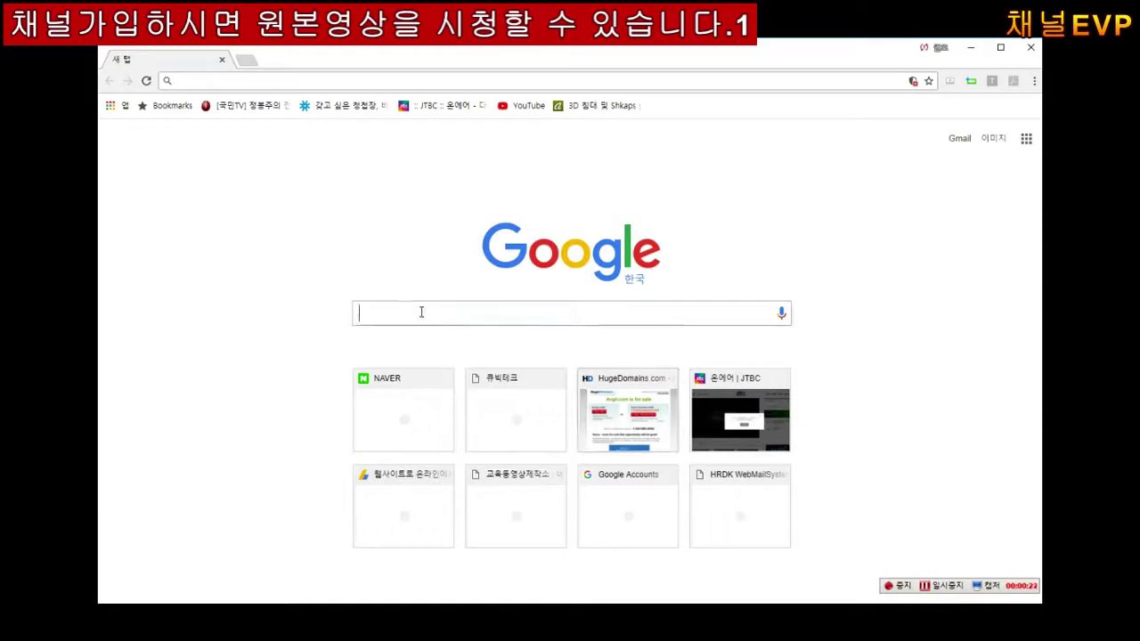
{"action": "type", "text": "g"}
{"action": "key", "text": "BackSpace"}
{"action": "type", "text": "g"}
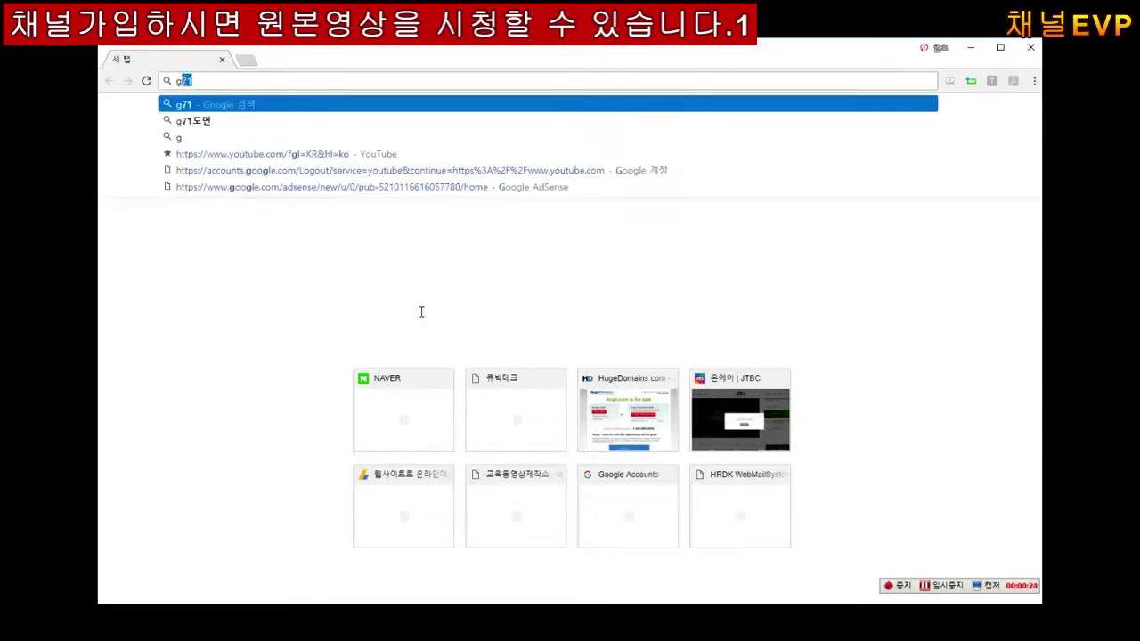
{"action": "type", "text": "71도며"}
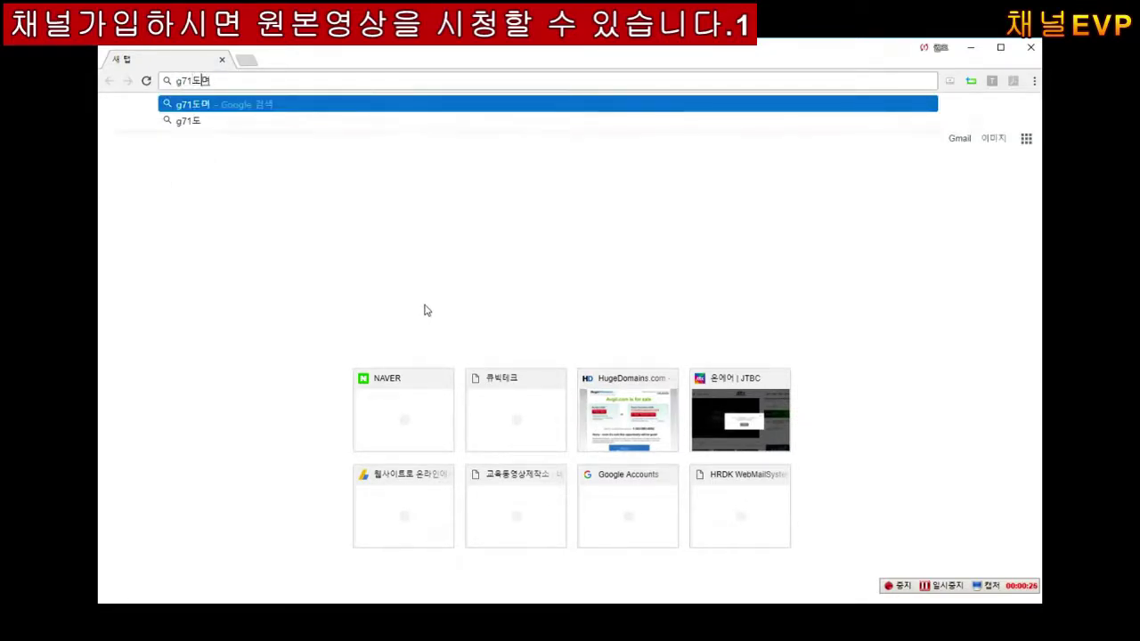
{"action": "type", "text": "ㄴ"}
{"action": "key", "text": "Return"}
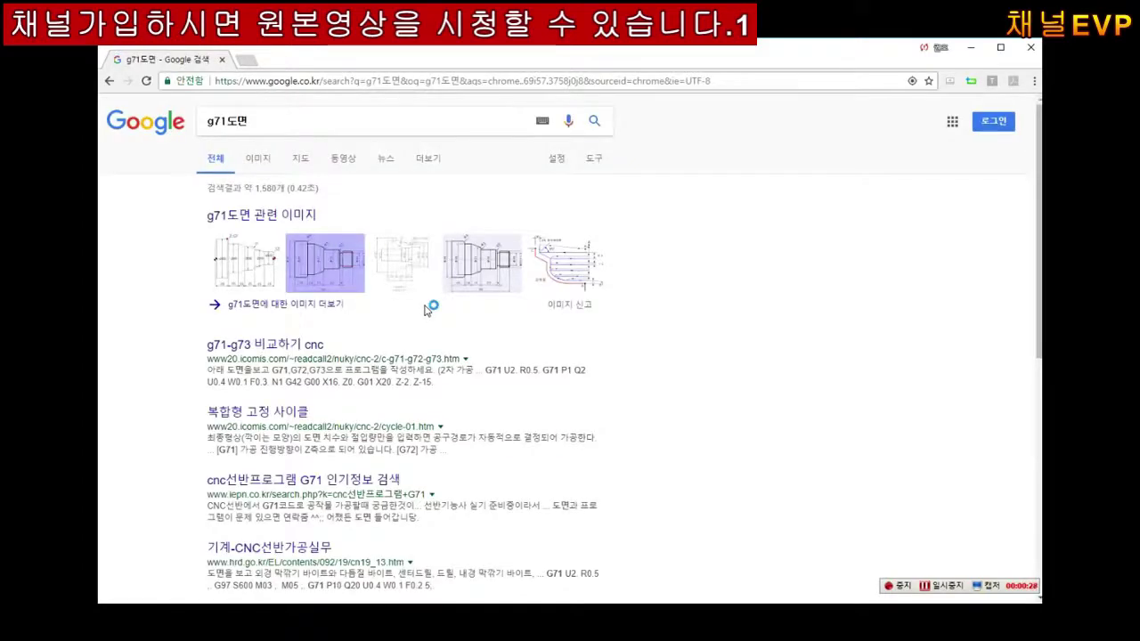
Step: Browse the g71도면 image results and preview the first lathe drawing
{"action": "left_click", "coordinate": [258, 160]}
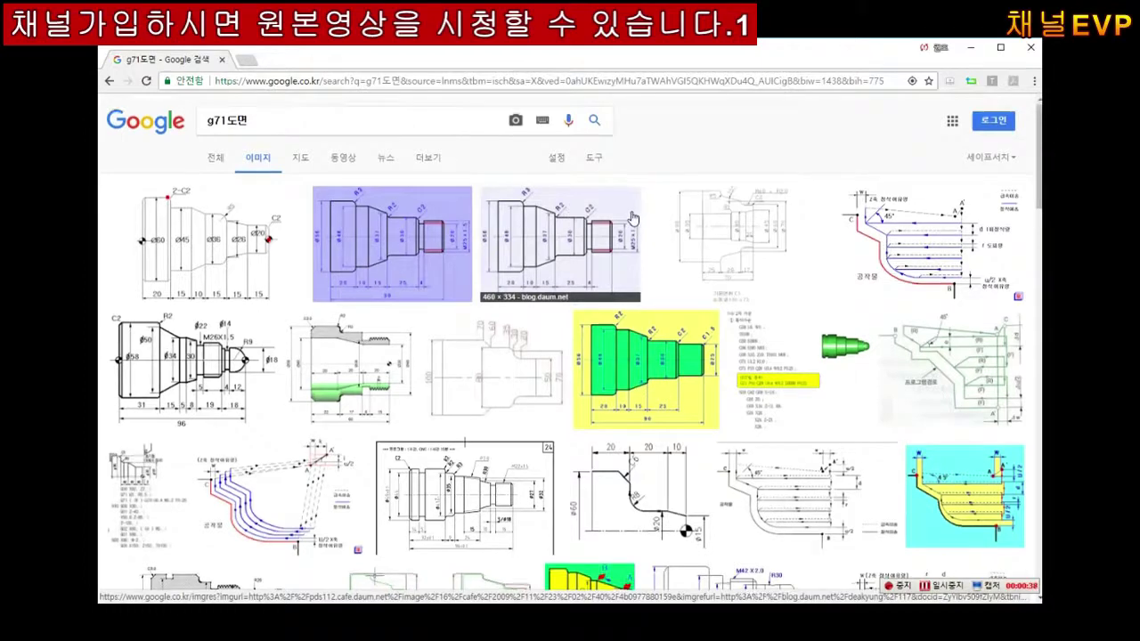
{"action": "scroll", "coordinate": [606, 214], "scroll_direction": "down", "scroll_amount": 2}
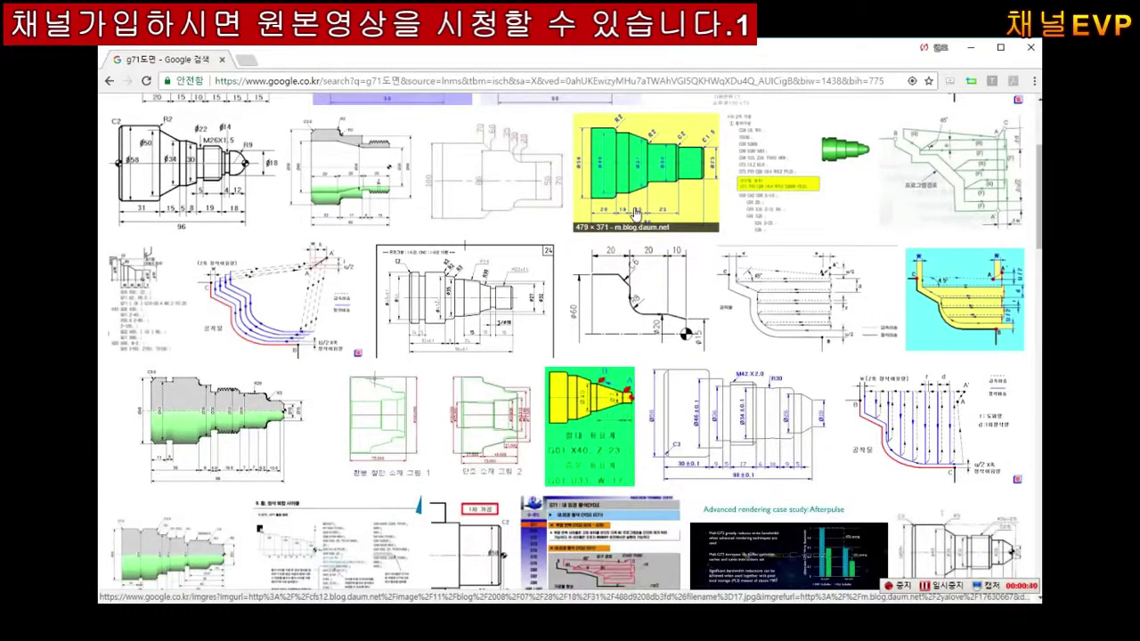
{"action": "scroll", "coordinate": [635, 214], "scroll_direction": "down", "scroll_amount": 1}
{"action": "scroll", "coordinate": [636, 214], "scroll_direction": "down", "scroll_amount": 3}
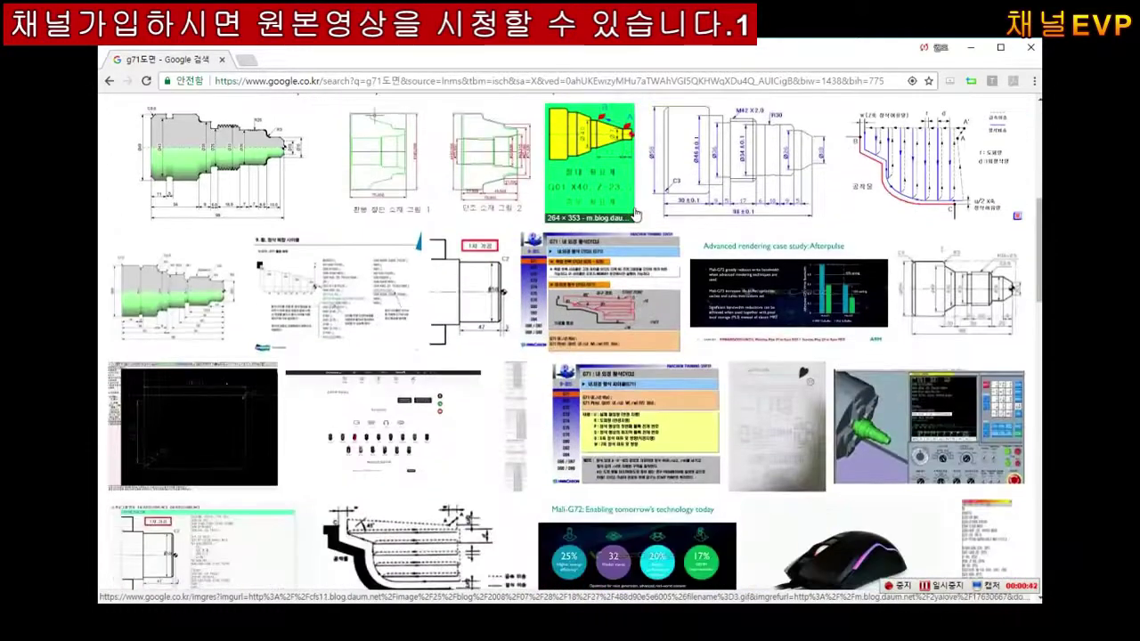
{"action": "scroll", "coordinate": [635, 216], "scroll_direction": "down", "scroll_amount": 2}
{"action": "scroll", "coordinate": [635, 216], "scroll_direction": "up", "scroll_amount": 3}
{"action": "scroll", "coordinate": [635, 215], "scroll_direction": "up", "scroll_amount": 4}
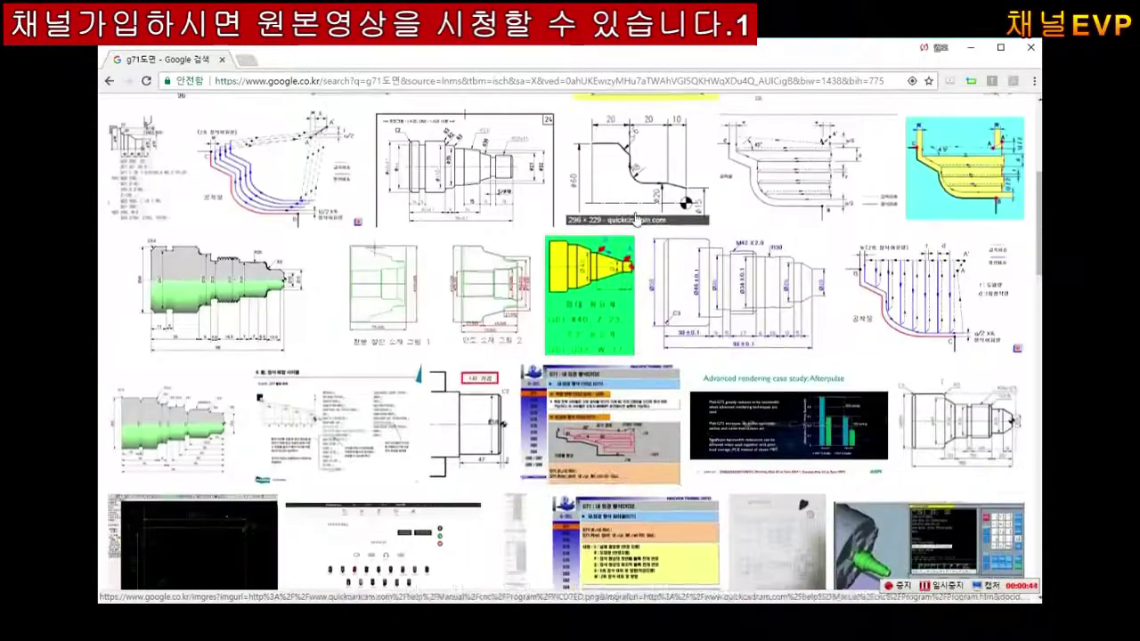
{"action": "scroll", "coordinate": [635, 218], "scroll_direction": "up", "scroll_amount": 2}
{"action": "left_click", "coordinate": [240, 239]}
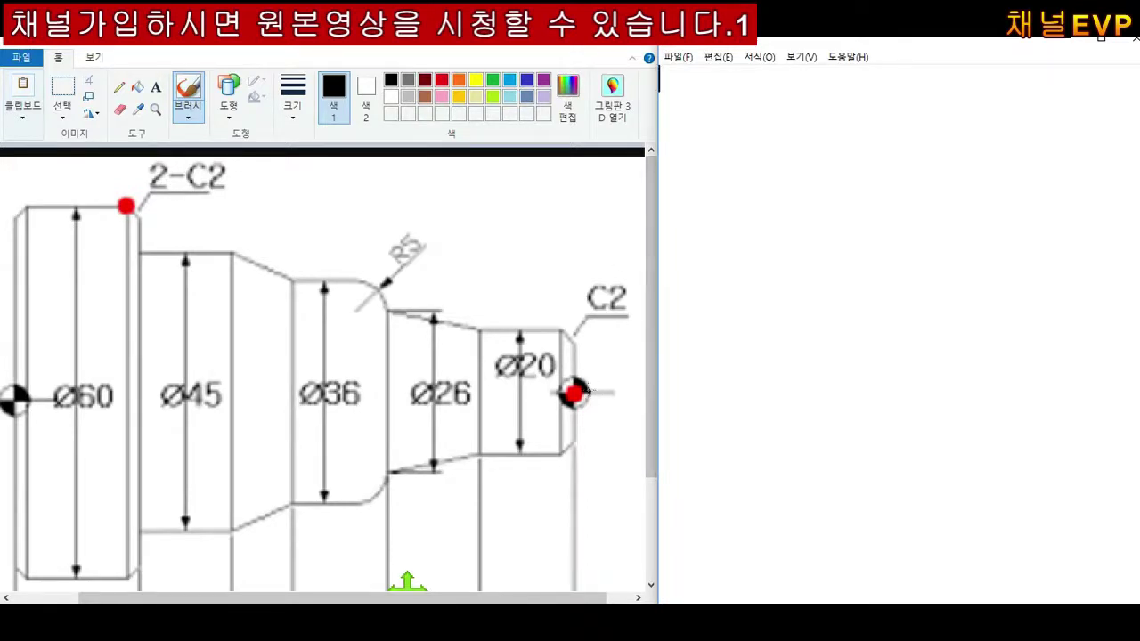
Step: Annotate the drawing: circle the Ø20 end point, underline Ø60, write 1 and 2 near 2-C2
{"action": "mouse_move", "coordinate": [592, 401]}
{"action": "left_mouse_down"}
{"action": "mouse_move", "coordinate": [570, 418]}
{"action": "mouse_move", "coordinate": [588, 376]}
{"action": "mouse_move", "coordinate": [594, 424]}
{"action": "left_mouse_up"}
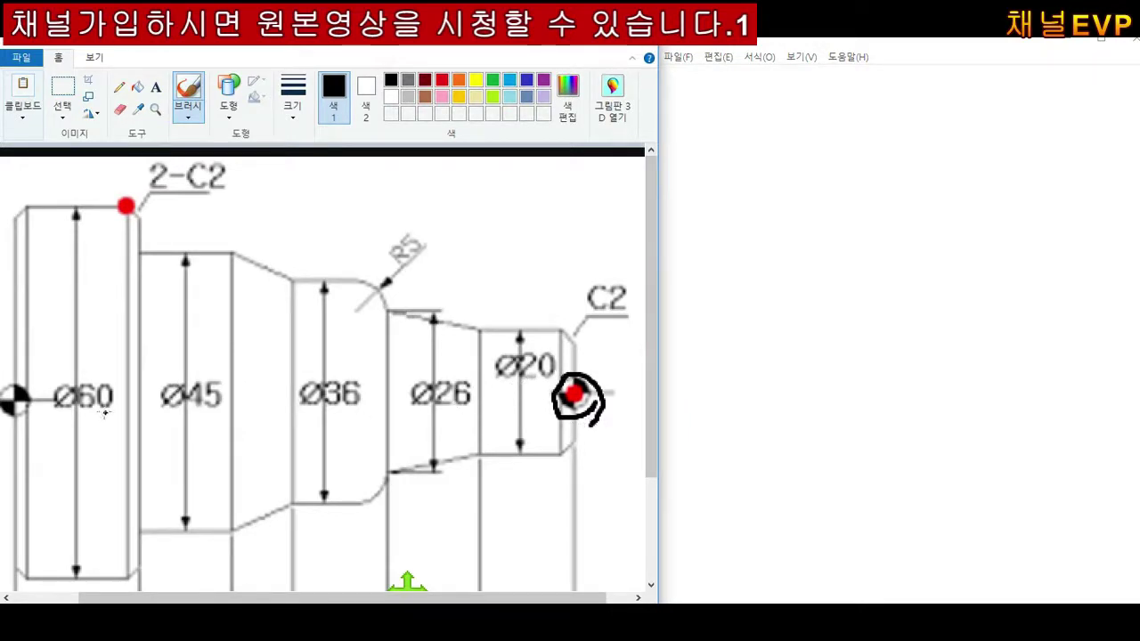
{"action": "left_click_drag", "start_coordinate": [63, 418], "coordinate": [122, 426]}
{"action": "scroll", "coordinate": [125, 426], "scroll_direction": "down", "scroll_amount": 3}
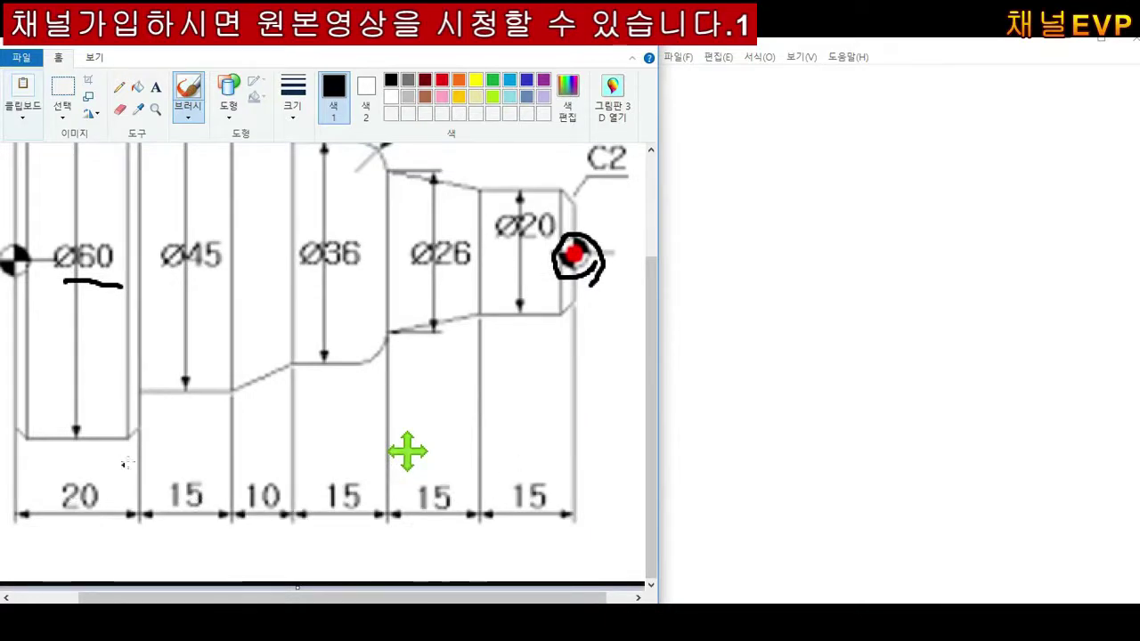
{"action": "scroll", "coordinate": [134, 459], "scroll_direction": "up", "scroll_amount": 3}
{"action": "scroll", "coordinate": [150, 448], "scroll_direction": "up", "scroll_amount": 1}
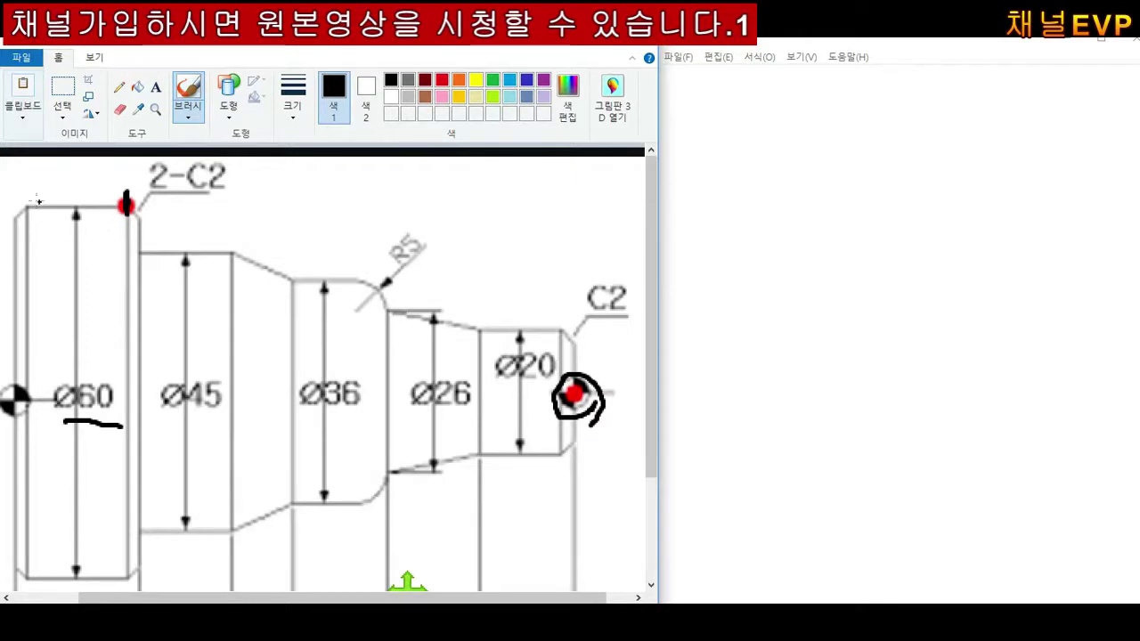
{"action": "left_click_drag", "start_coordinate": [23, 166], "coordinate": [23, 200]}
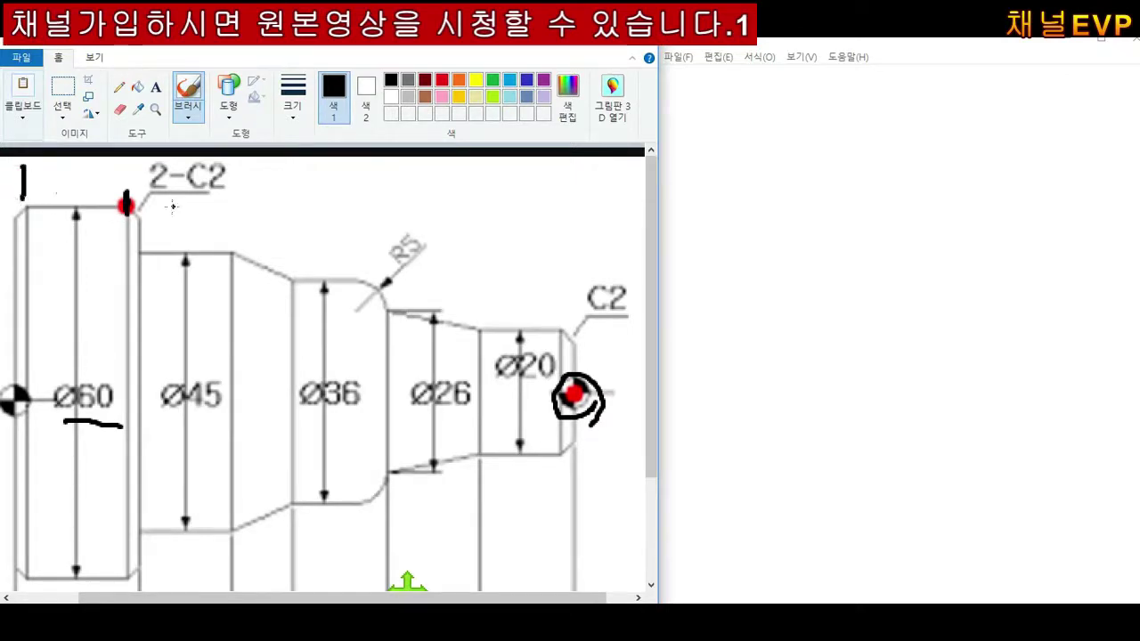
{"action": "left_click_drag", "start_coordinate": [258, 189], "coordinate": [301, 217]}
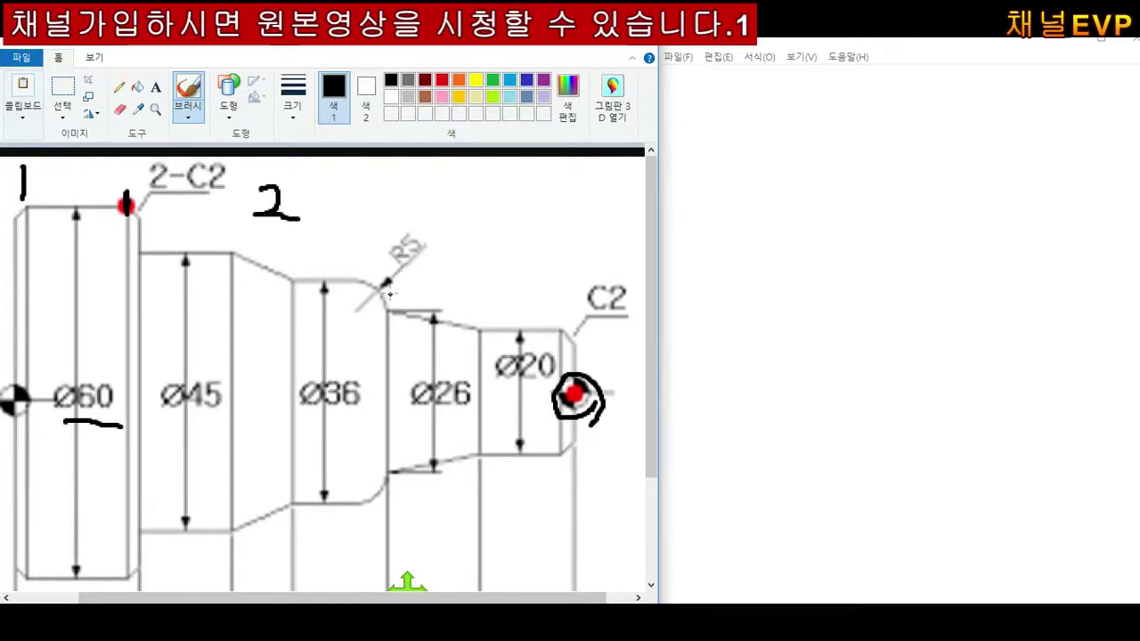
Step: Write the program header O0001(2-4);, G54; and T0101; with a (황삭바이트) tool comment
{"action": "left_click", "coordinate": [838, 182]}
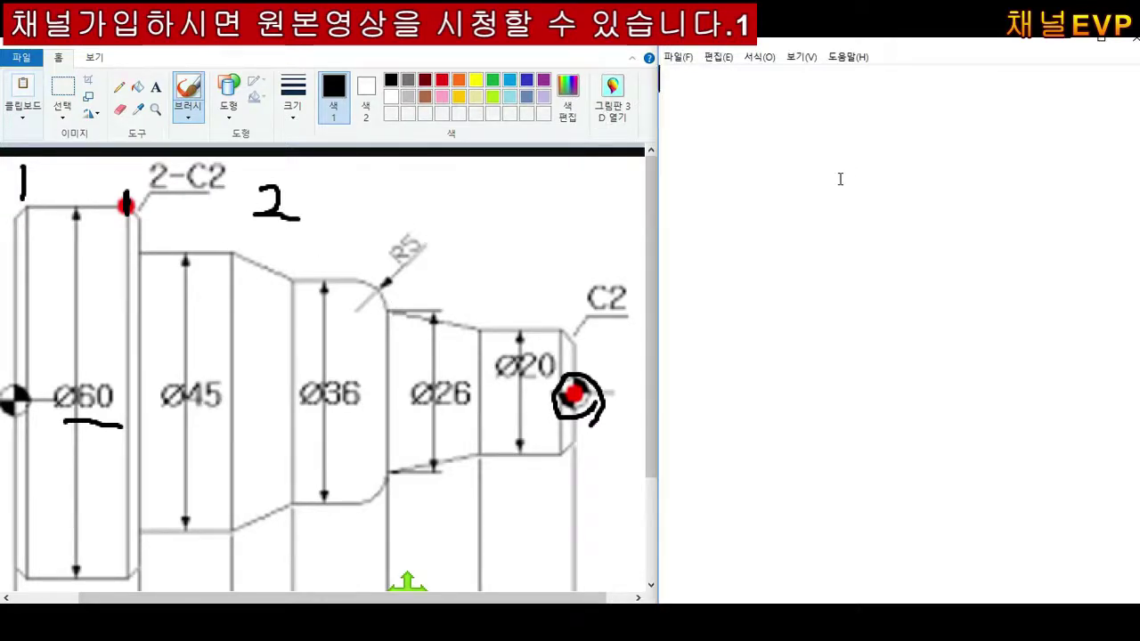
{"action": "type", "text": "ㅇ"}
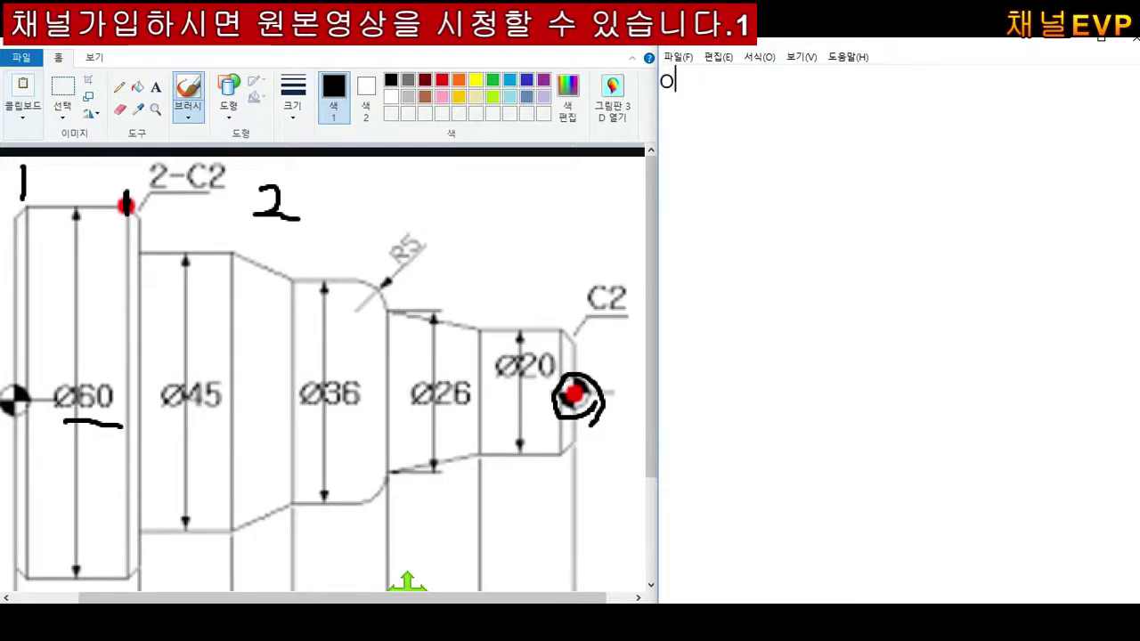
{"action": "type", "text": "O0001"}
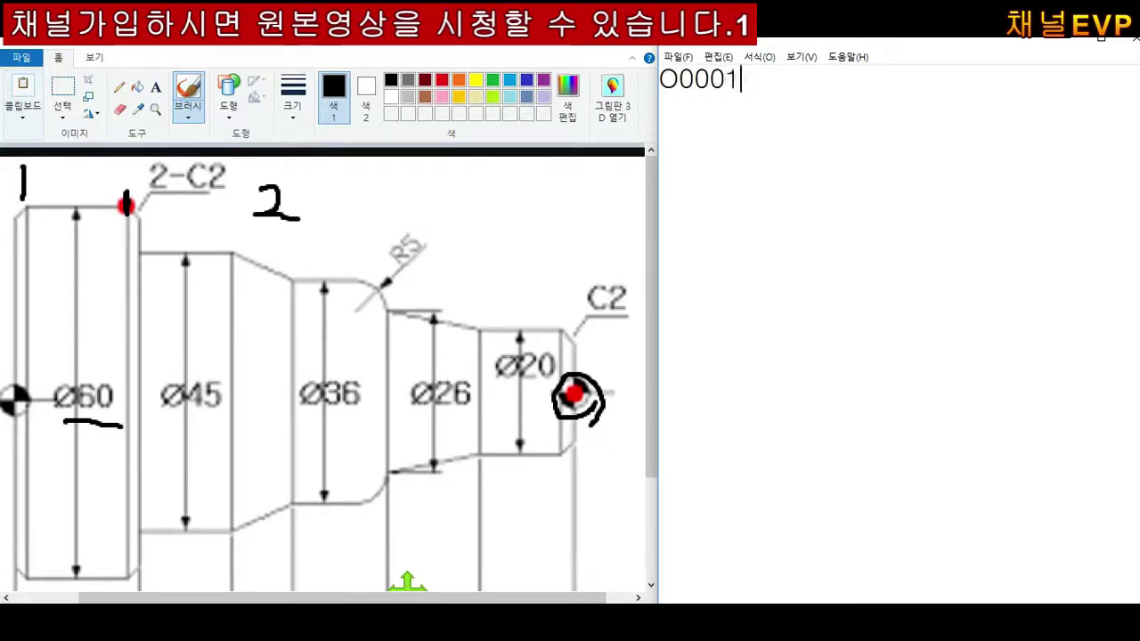
{"action": "type", "text": "("}
{"action": "type", "text": "2-4"}
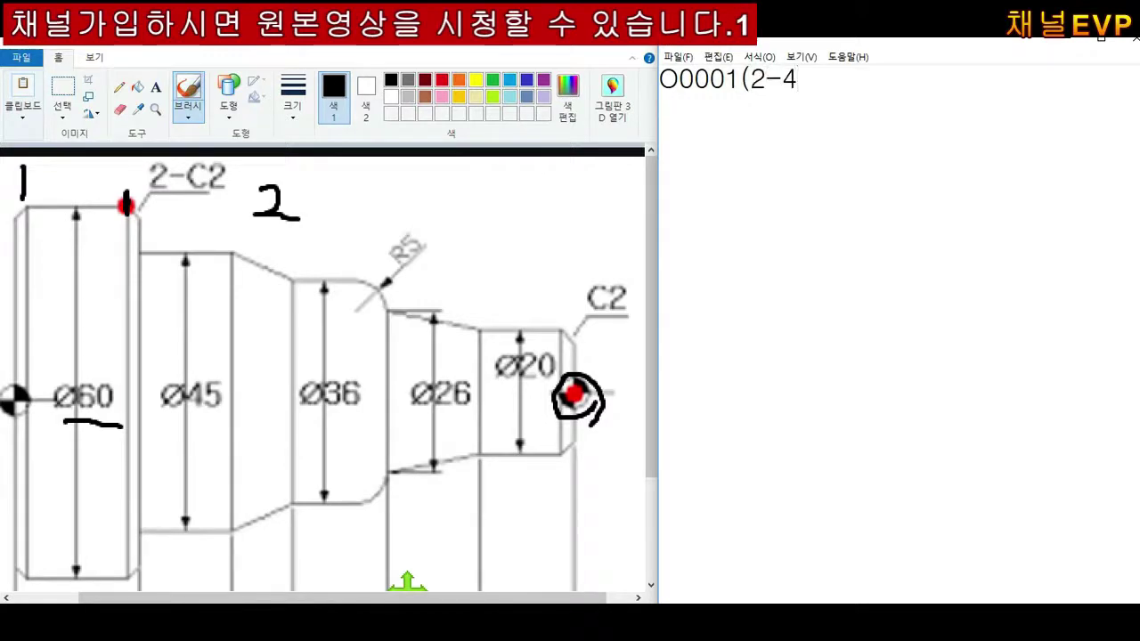
{"action": "type", "text": ");"}
{"action": "key", "text": "Return"}
{"action": "type", "text": "G"}
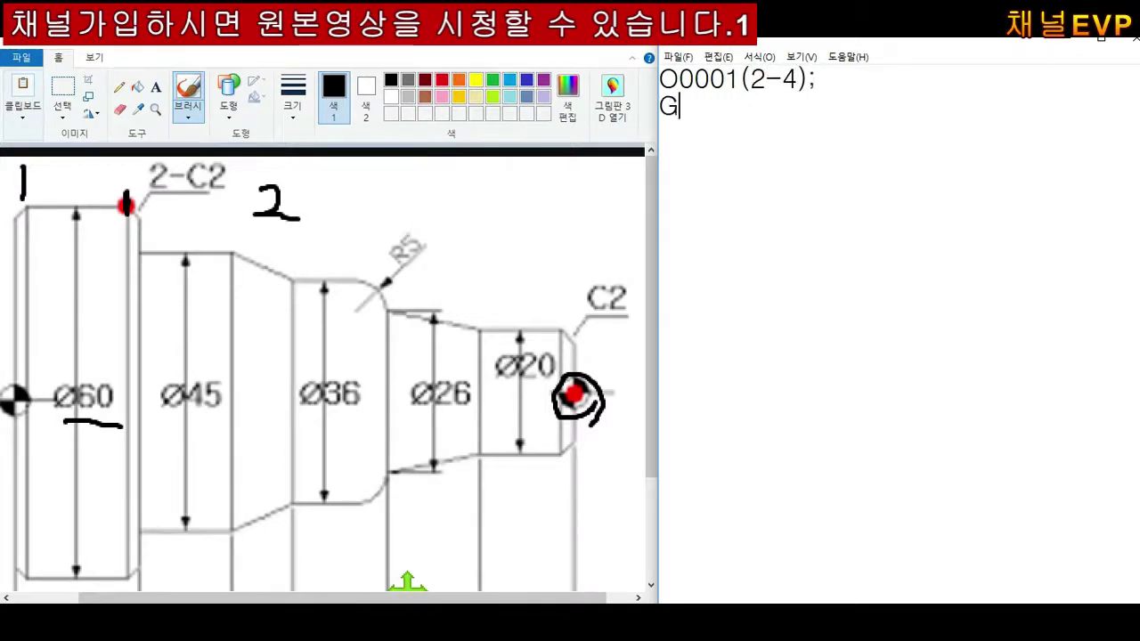
{"action": "type", "text": "54;"}
{"action": "key", "text": "Return"}
{"action": "type", "text": "T010"}
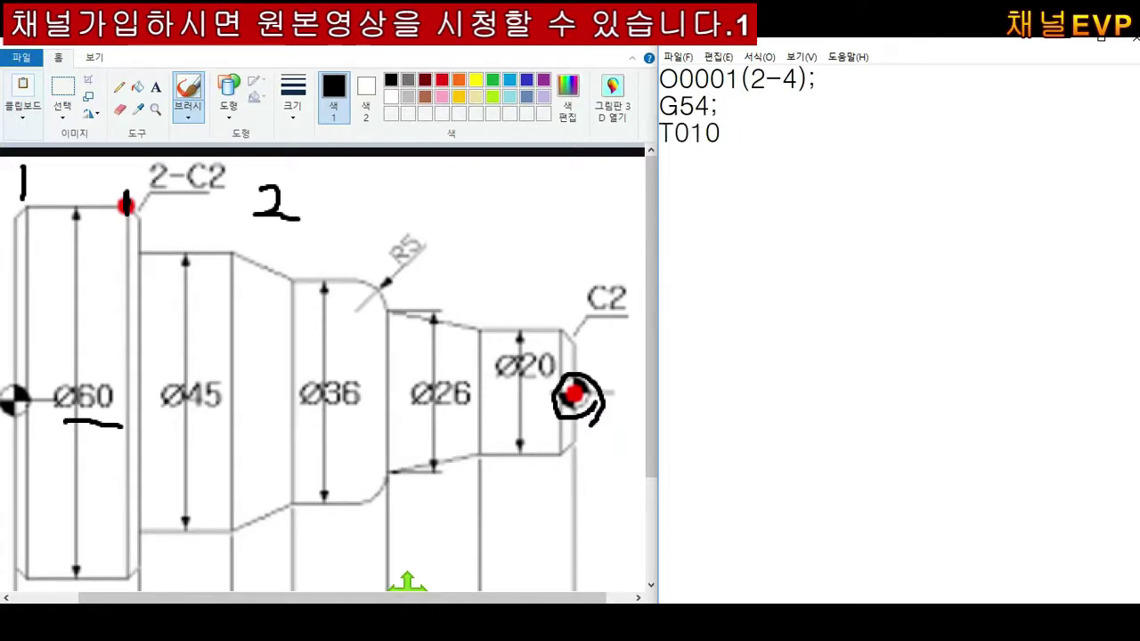
{"action": "type", "text": "1"}
{"action": "type", "text": ";"}
{"action": "key", "text": "Return"}
{"action": "key", "text": "Return"}
{"action": "type", "text": "9GH"}
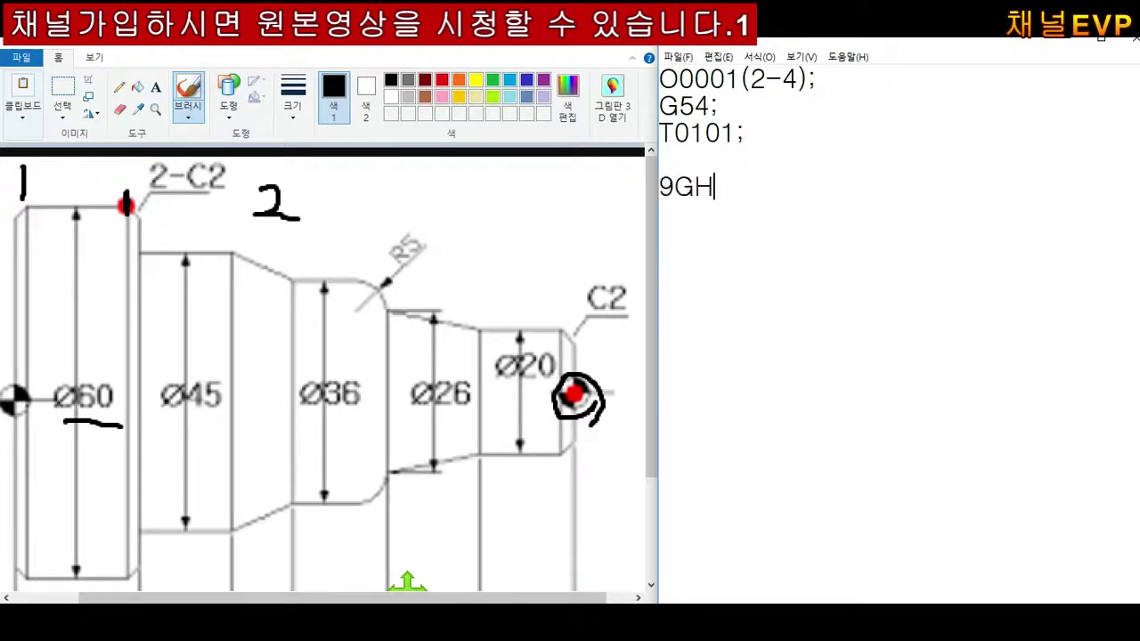
{"action": "key", "text": "BackSpace"}
{"action": "key", "text": "BackSpace"}
{"action": "key", "text": "BackSpace"}
{"action": "key", "text": "BackSpace"}
{"action": "key", "text": "BackSpace"}
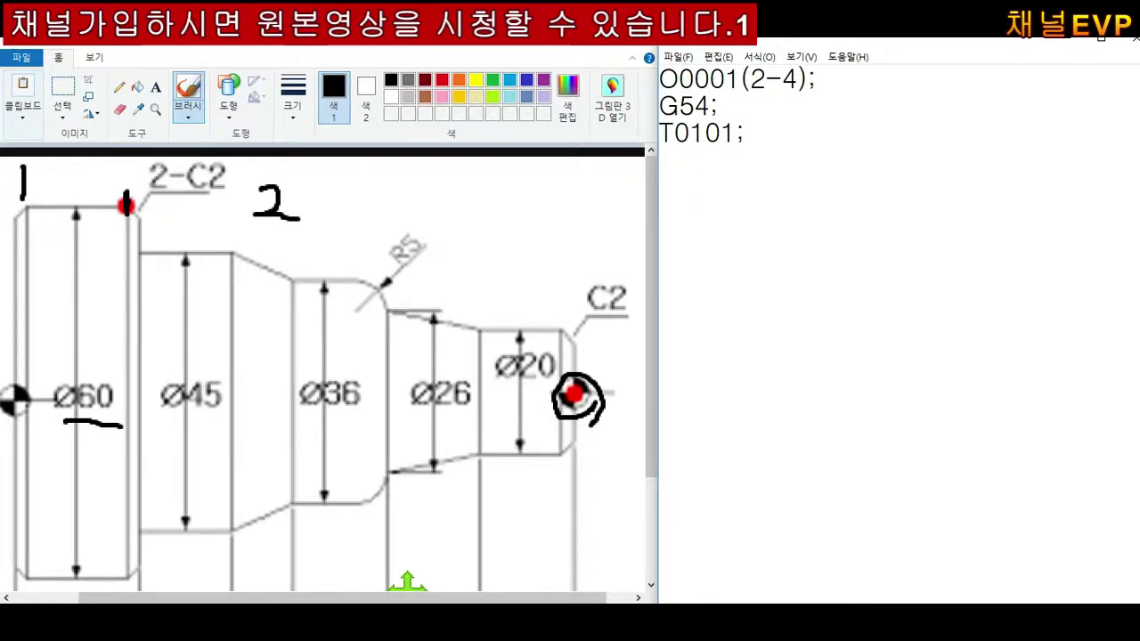
{"action": "type", "text": "(황삭"}
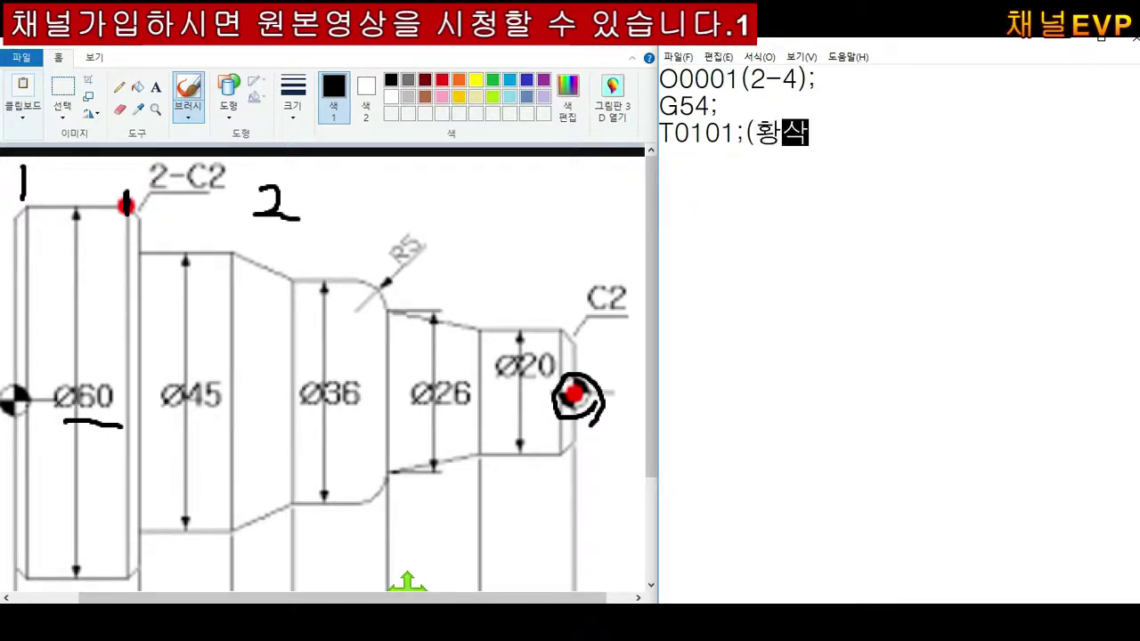
{"action": "type", "text": "바이트"}
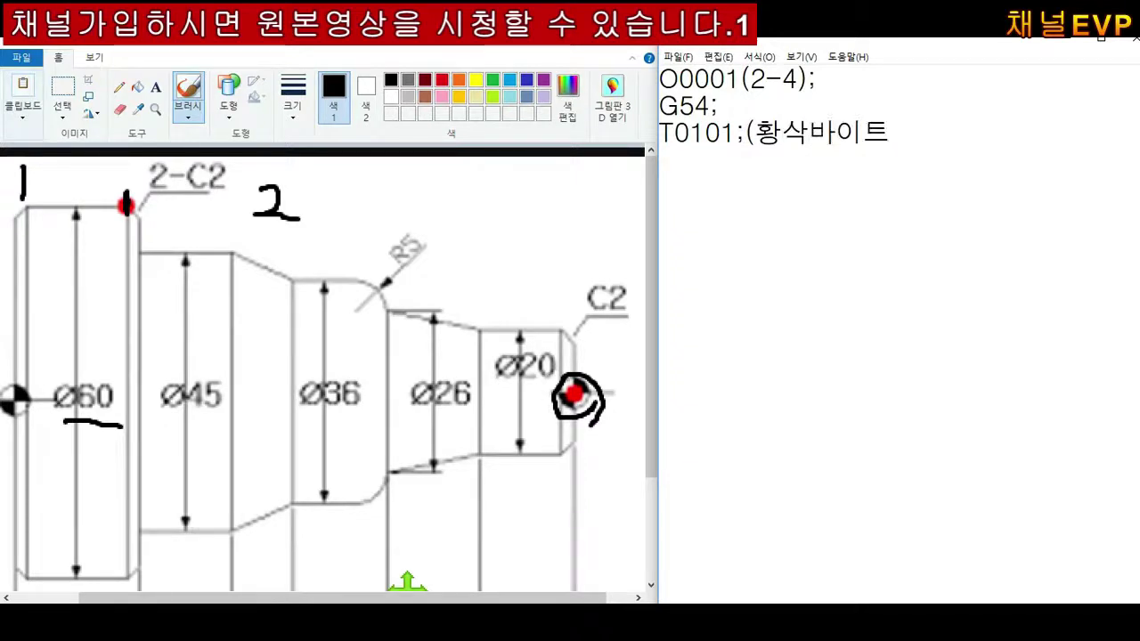
{"action": "type", "text": ")"}
{"action": "key", "text": "Return"}
Step: Add the spindle lines G50 S2000; and G96 S100 M03;
{"action": "type", "text": "G"}
{"action": "type", "text": "50 S2000;"}
{"action": "key", "text": "Return"}
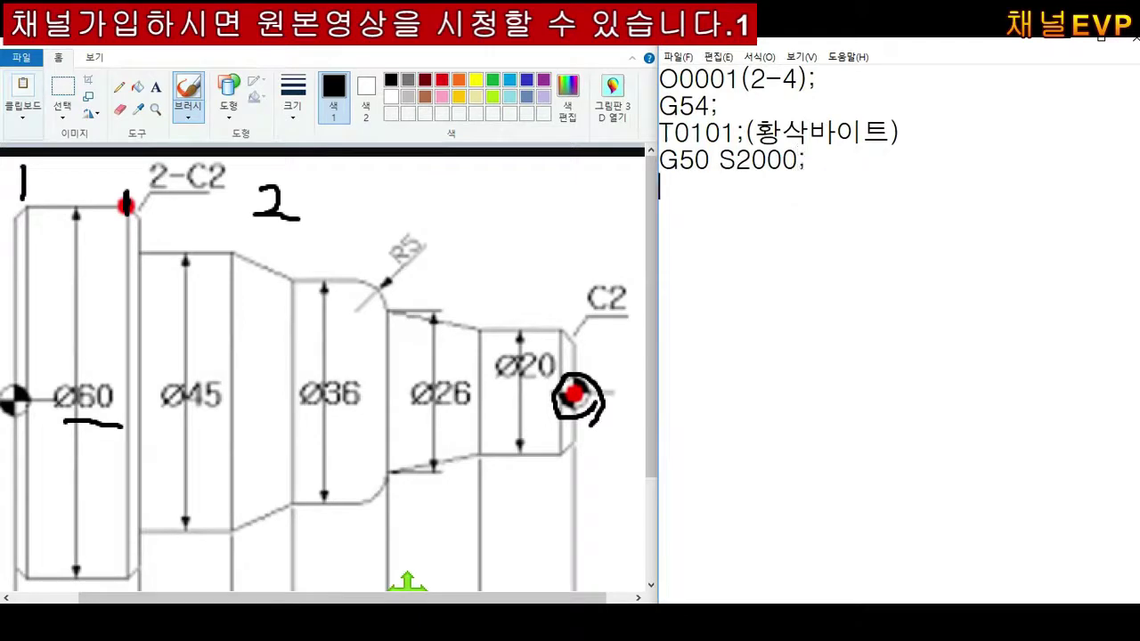
{"action": "type", "text": "G96 S4"}
{"action": "key", "text": "BackSpace"}
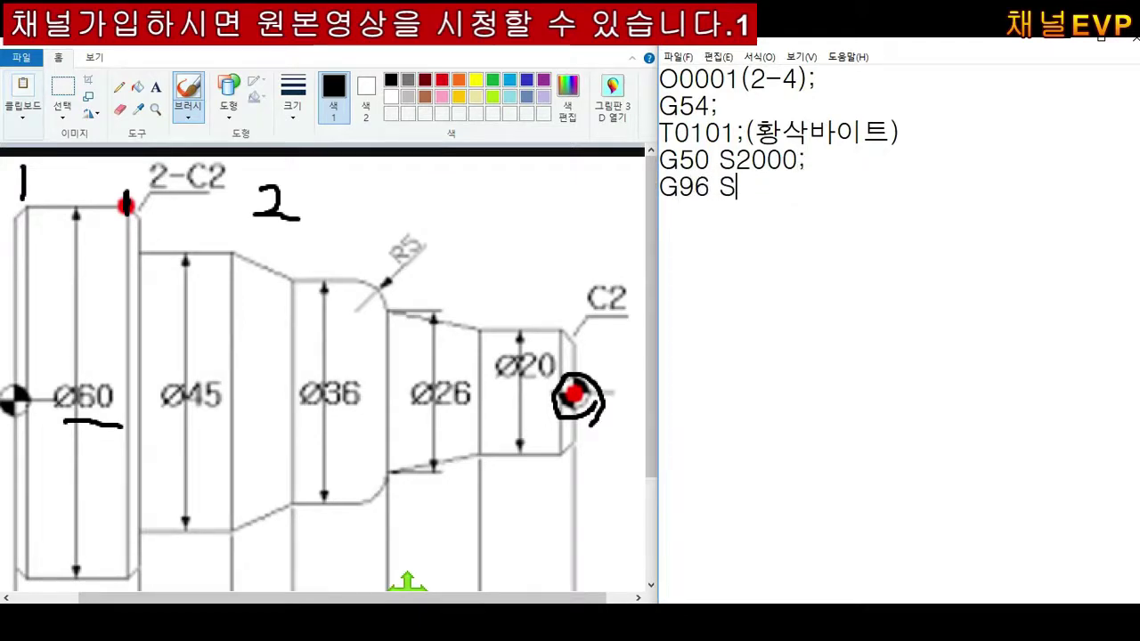
{"action": "type", "text": "100 M03"}
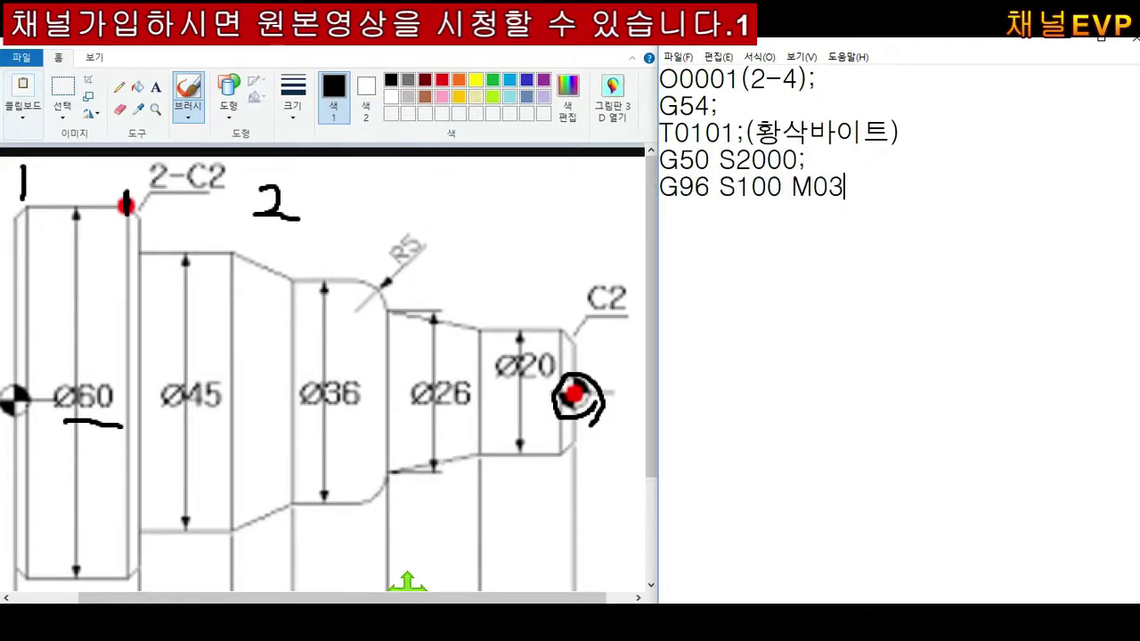
{"action": "type", "text": ";"}
{"action": "key", "text": "Return"}
Step: Add the rapid approach line G00 X69. Z2.;
{"action": "type", "text": "G5"}
{"action": "key", "text": "BackSpace"}
{"action": "type", "text": "G00"}
{"action": "key", "text": "BackSpace"}
{"action": "key", "text": "BackSpace"}
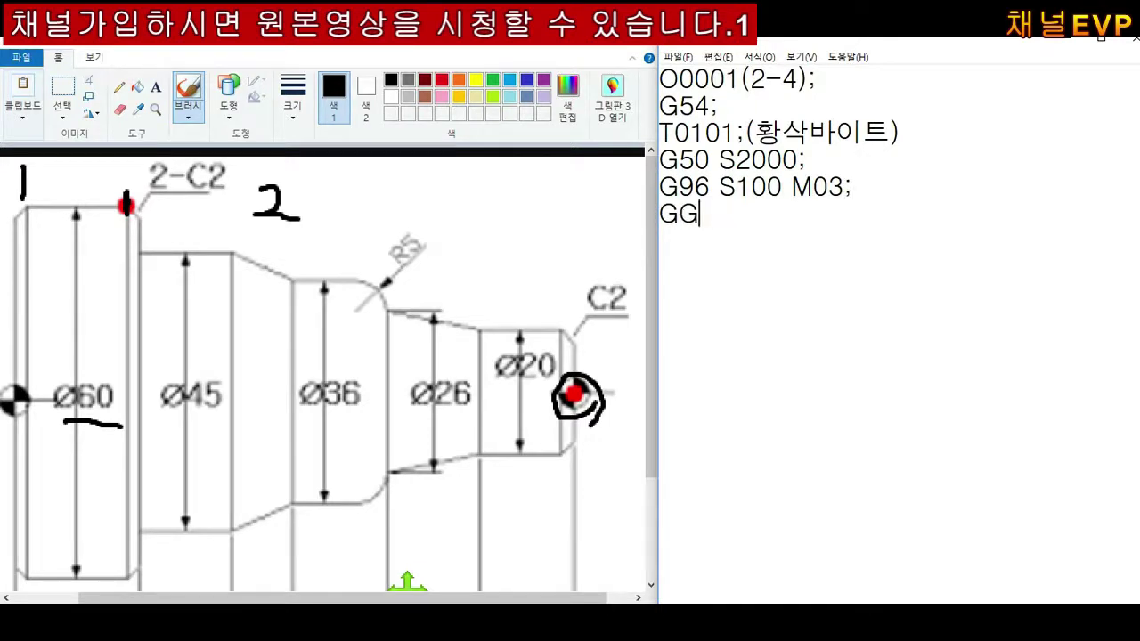
{"action": "key", "text": "BackSpace"}
{"action": "type", "text": "00 X"}
{"action": "type", "text": "64"}
{"action": "key", "text": "BackSpace"}
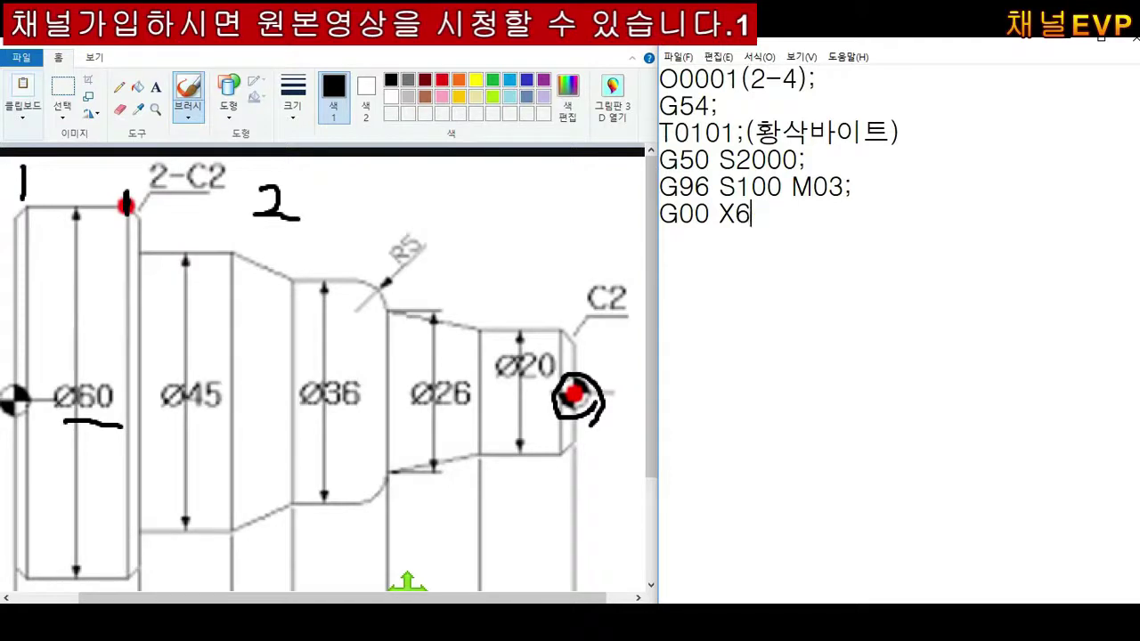
{"action": "type", "text": "9. Z2."}
{"action": "type", "text": ";"}
{"action": "key", "text": "Return"}
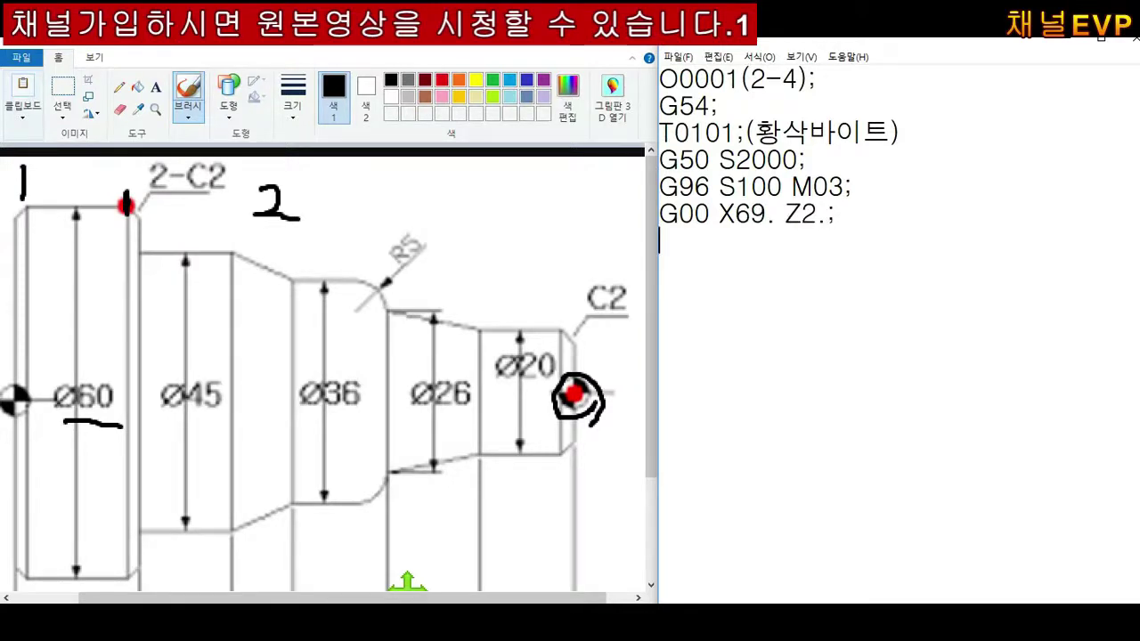
Step: Add the roughing cycle lines G71 U2. R0.5 M08; and G71 P10 Q20 U0.4 W0.2 F0.2;
{"action": "type", "text": "G71 Y"}
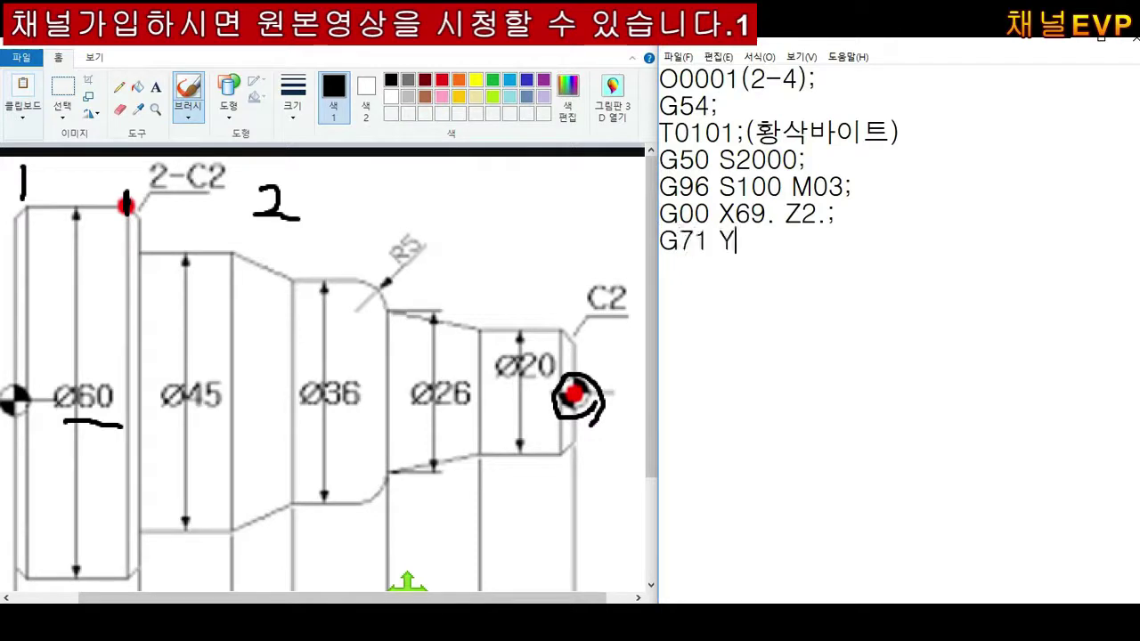
{"action": "key", "text": "BackSpace"}
{"action": "type", "text": "U2. R2."}
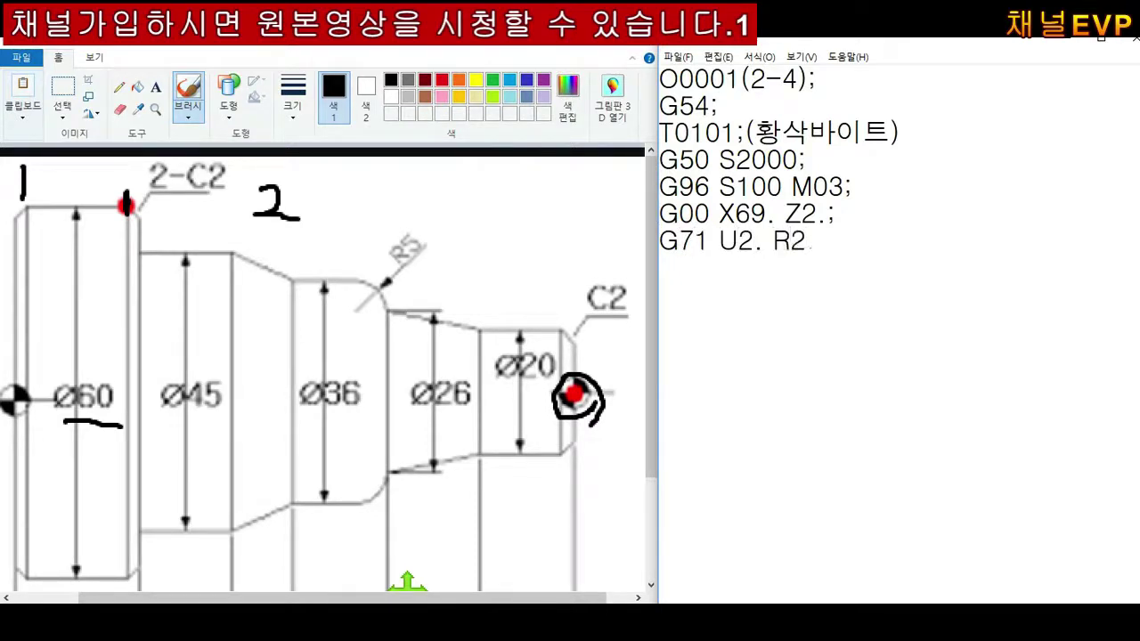
{"action": "key", "text": "BackSpace"}
{"action": "type", "text": "0.5 "}
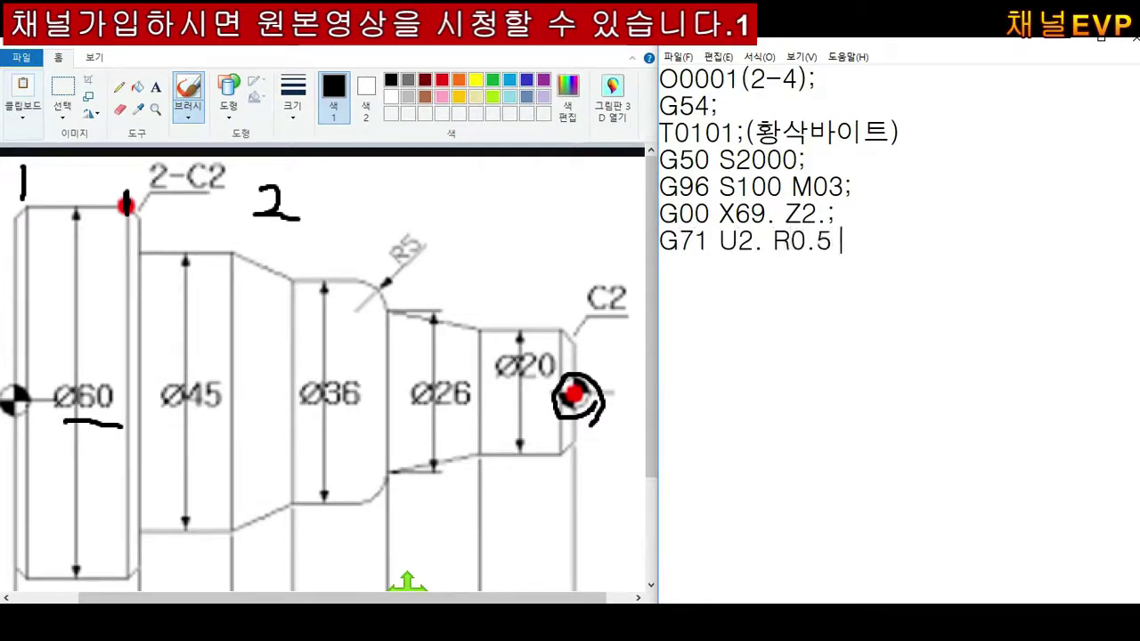
{"action": "type", "text": "M08;"}
{"action": "key", "text": "Return"}
{"action": "type", "text": "G71 "}
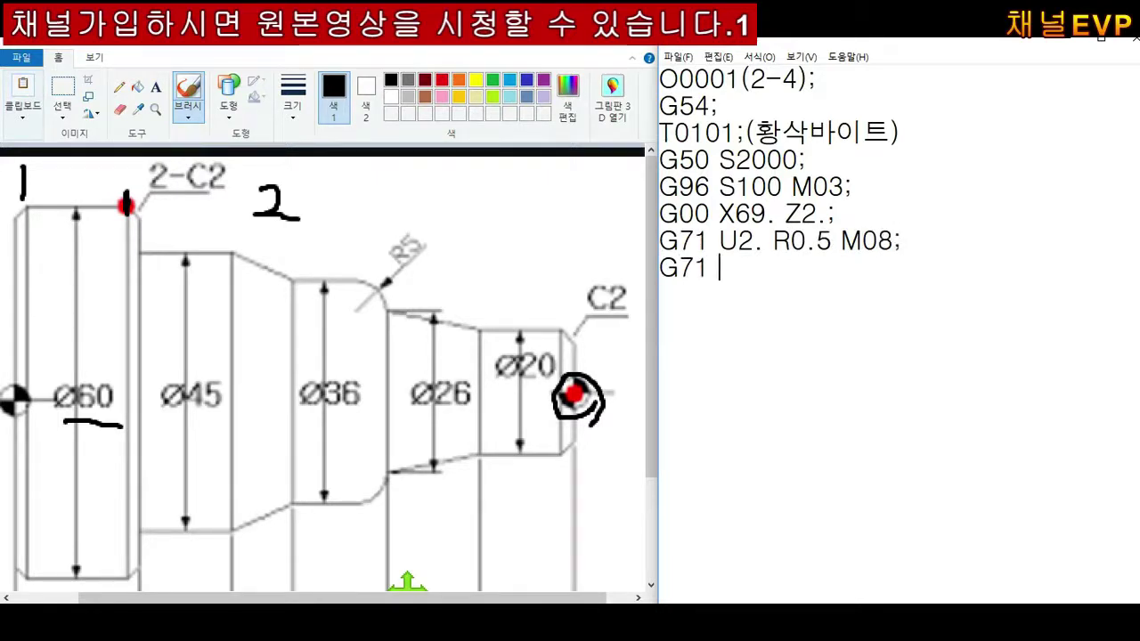
{"action": "type", "text": "P10 Q20 "}
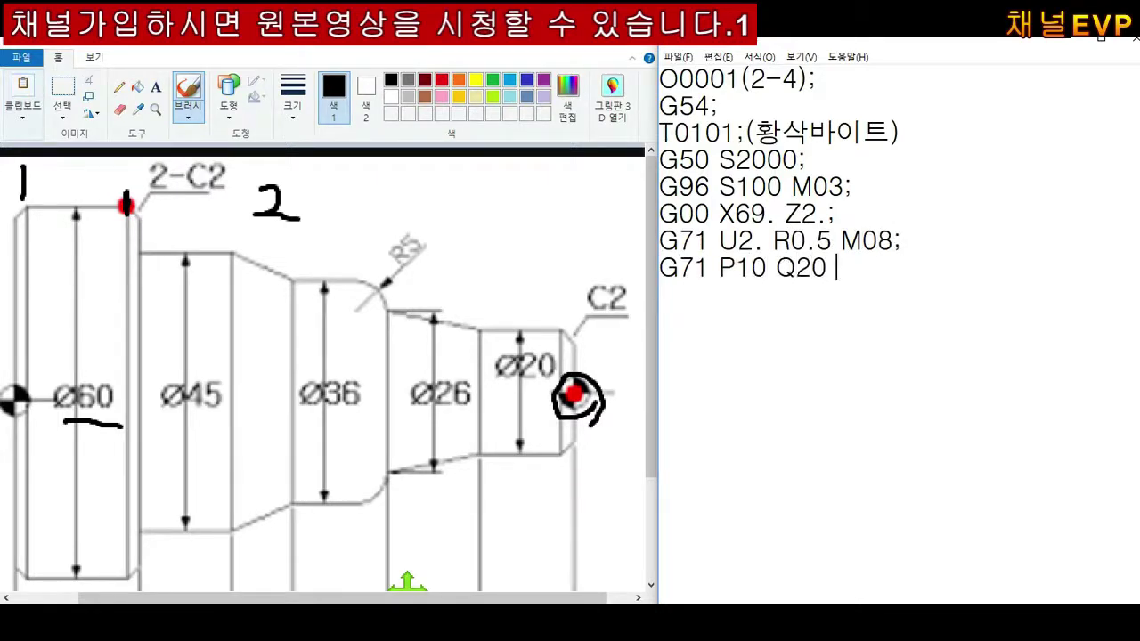
{"action": "type", "text": "U0.4 W0.2"}
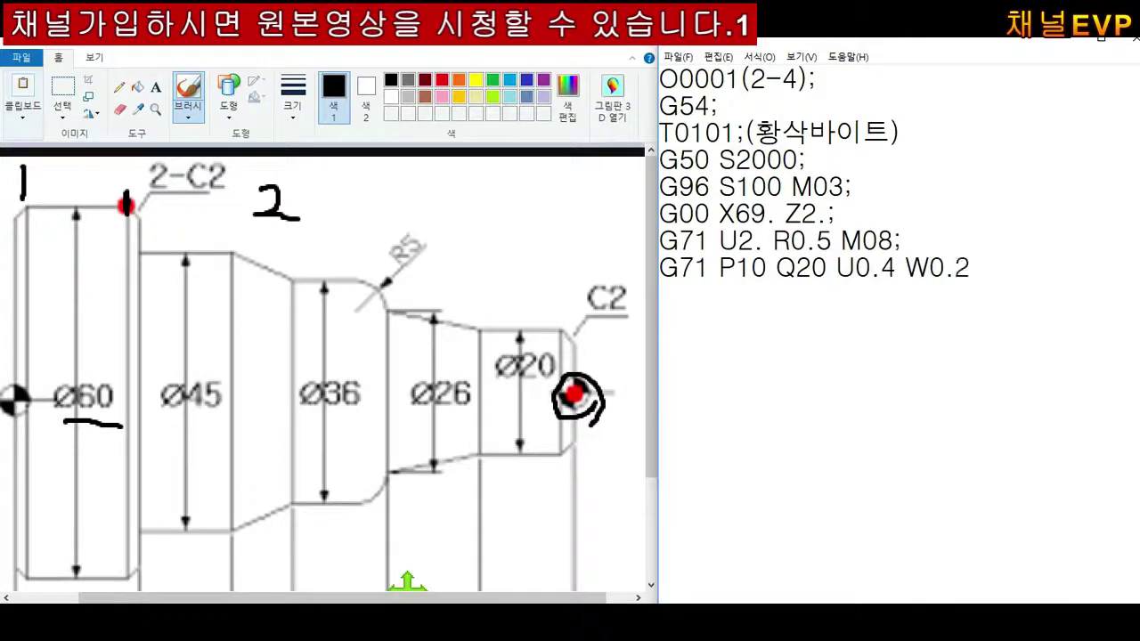
{"action": "type", "text": " F0.2;"}
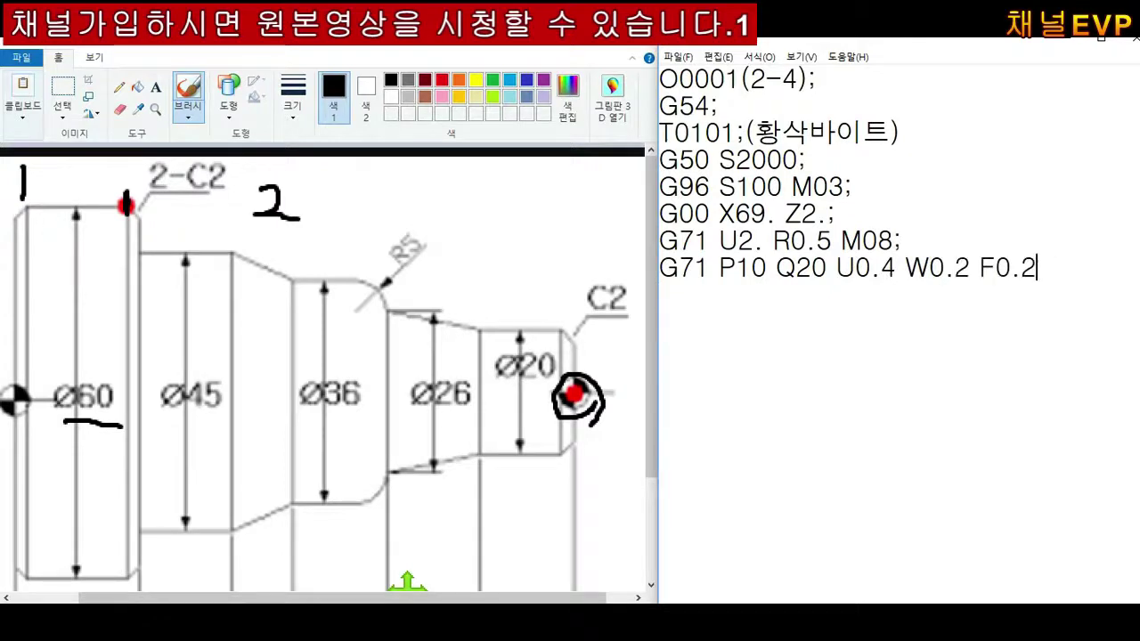
{"action": "key", "text": "Return"}
Step: Start the contour with N10 G42 G00 X-2. Z2.;, G01 Z0.; and X16
{"action": "type", "text": "N1"}
{"action": "type", "text": "0 G42 G00"}
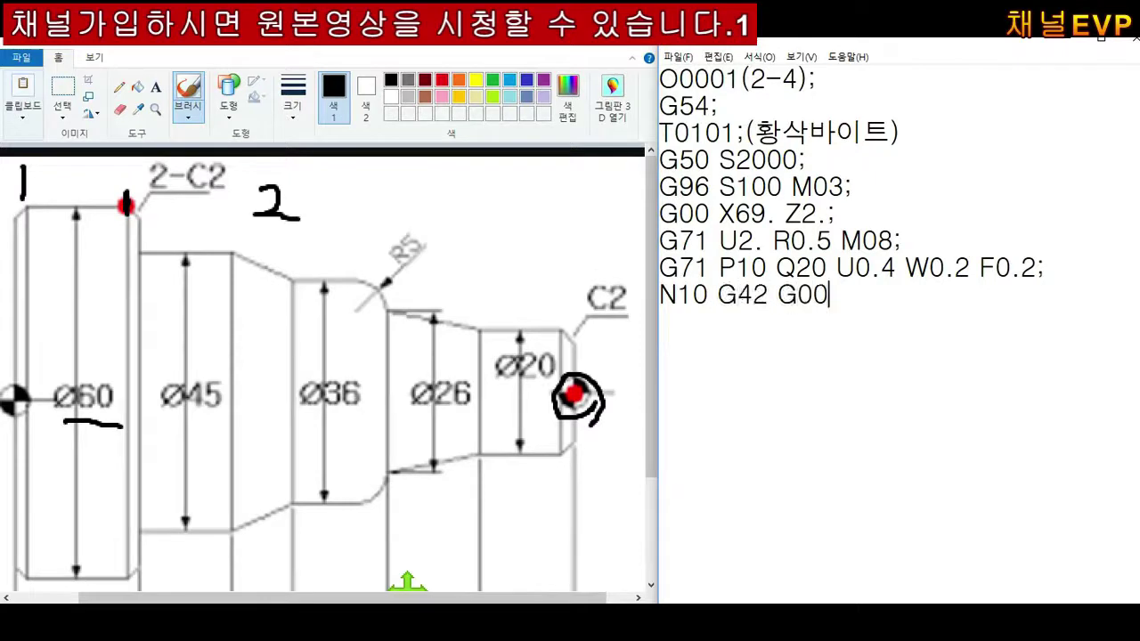
{"action": "type", "text": " X-2. Z2"}
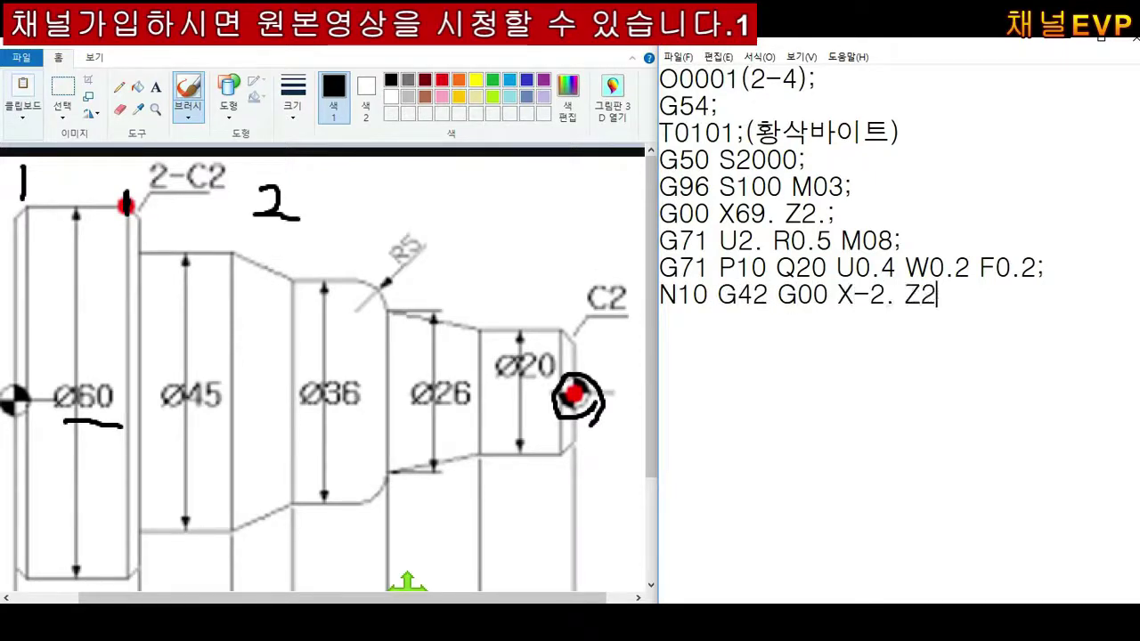
{"action": "type", "text": ".;"}
{"action": "key", "text": "Return"}
{"action": "type", "text": "G01"}
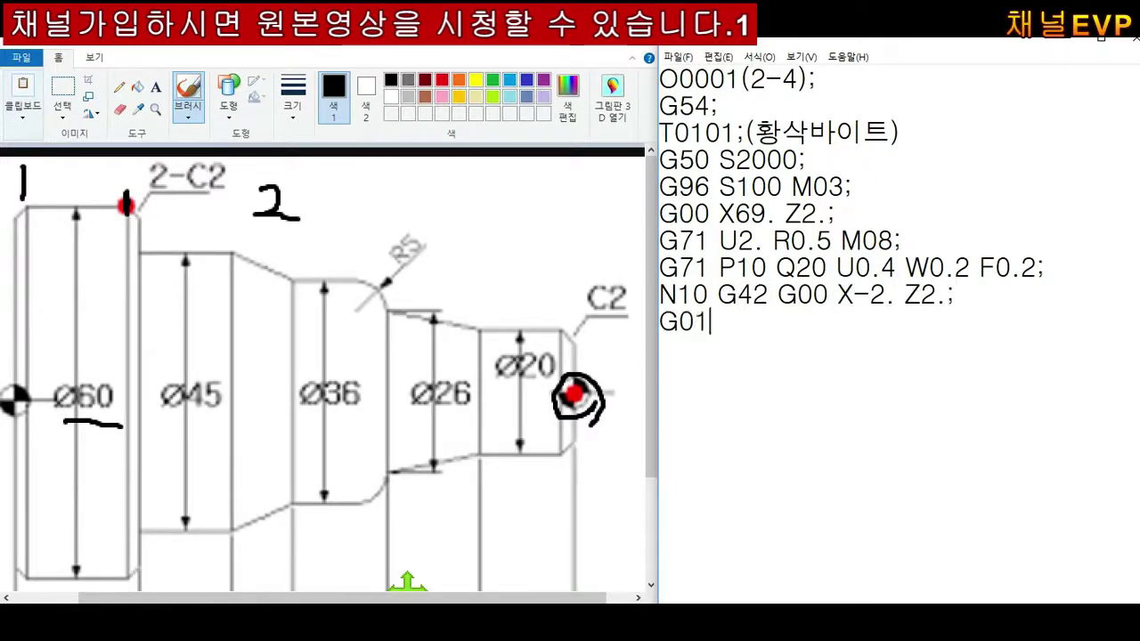
{"action": "type", "text": " Z0.;"}
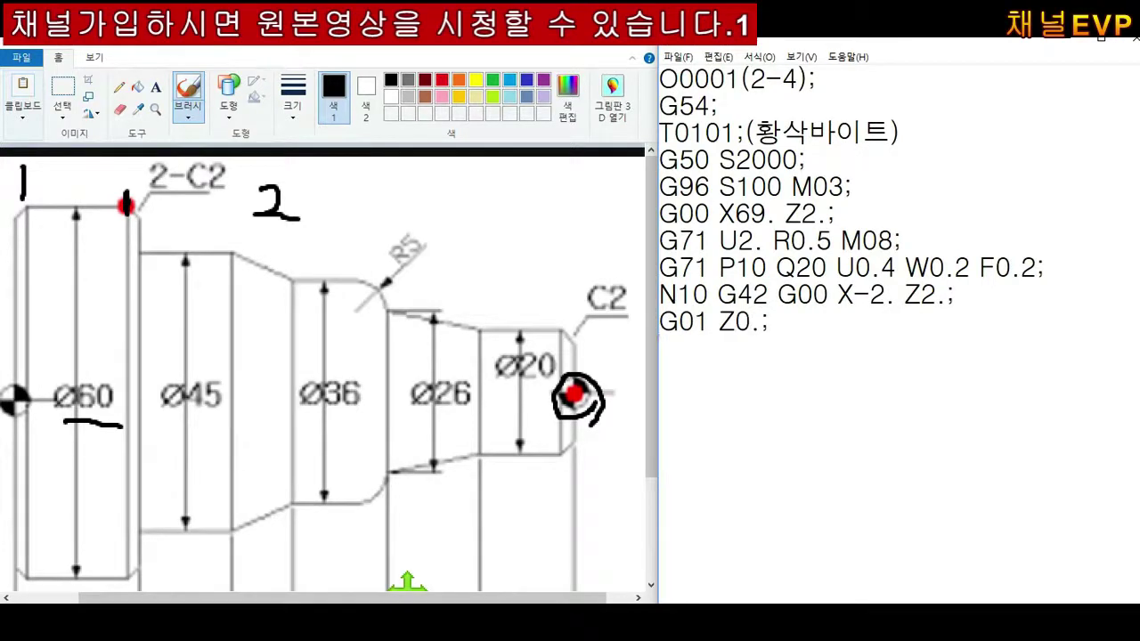
{"action": "key", "text": "Return"}
{"action": "type", "text": "X"}
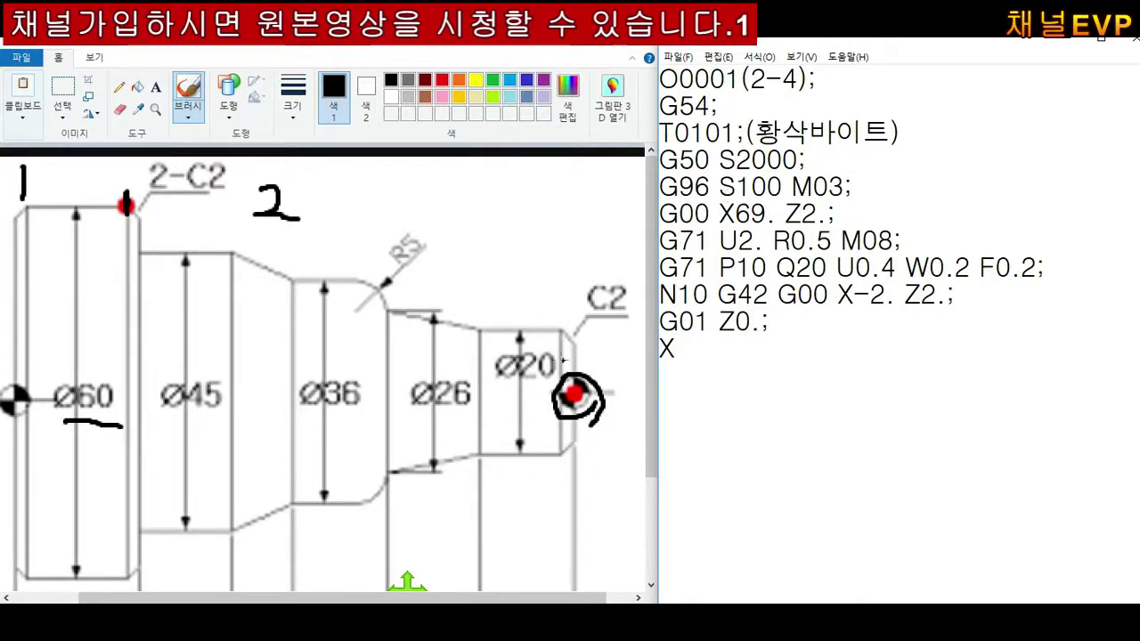
{"action": "type", "text": "16.;"}
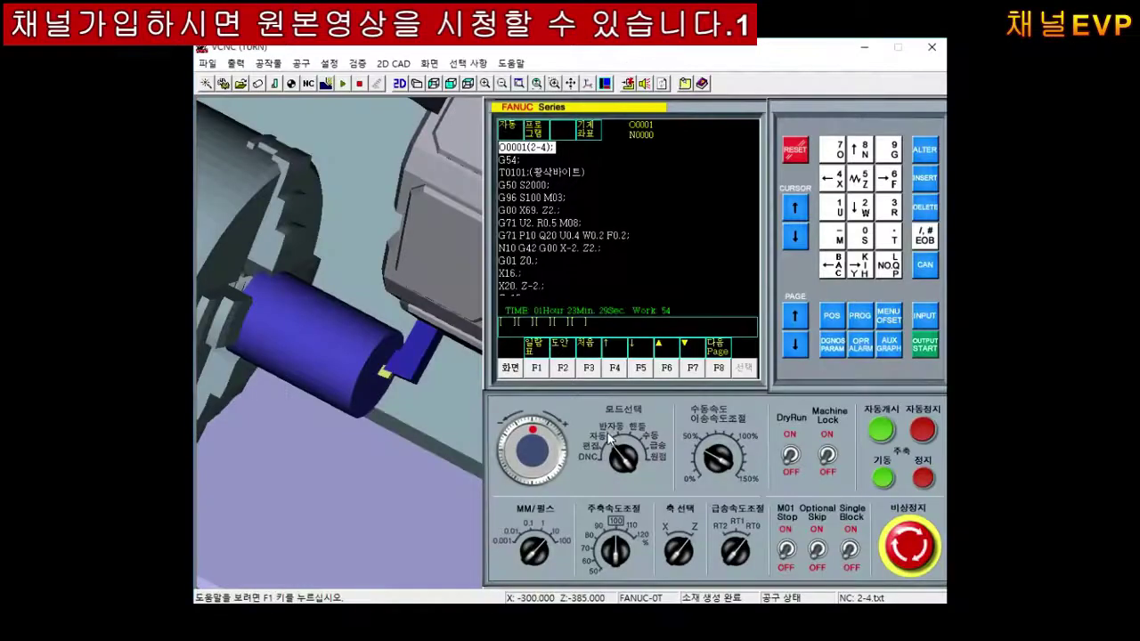
Step: Enter and run a command on the CNC control to send the tool home
{"action": "left_click", "coordinate": [606, 181]}
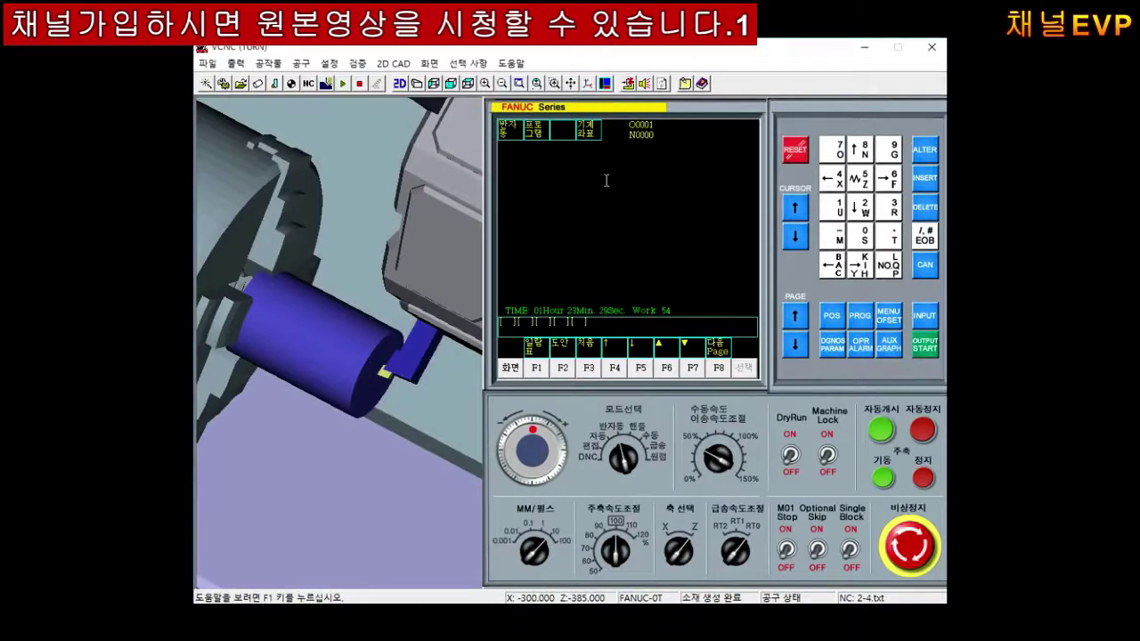
{"action": "type", "text": "되"}
{"action": "type", "text": "0 X"}
{"action": "type", "text": "Z0."}
{"action": "key", "text": "BackSpace"}
{"action": "key", "text": "BackSpace"}
{"action": "key", "text": "BackSpace"}
{"action": "key", "text": "BackSpace"}
{"action": "key", "text": "BackSpace"}
{"action": "key", "text": "BackSpace"}
{"action": "left_click", "coordinate": [880, 431]}
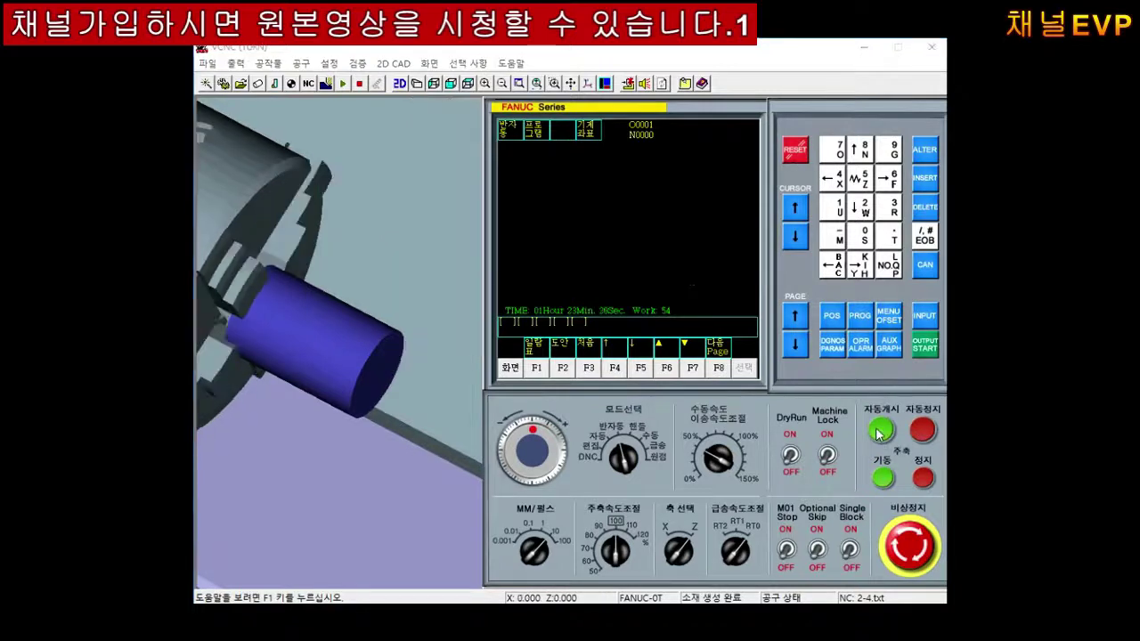
Step: Execute G50 X0. Z0., then switch to automatic mode and start the program
{"action": "left_click", "coordinate": [573, 256]}
{"action": "type", "text": "G50 X0."}
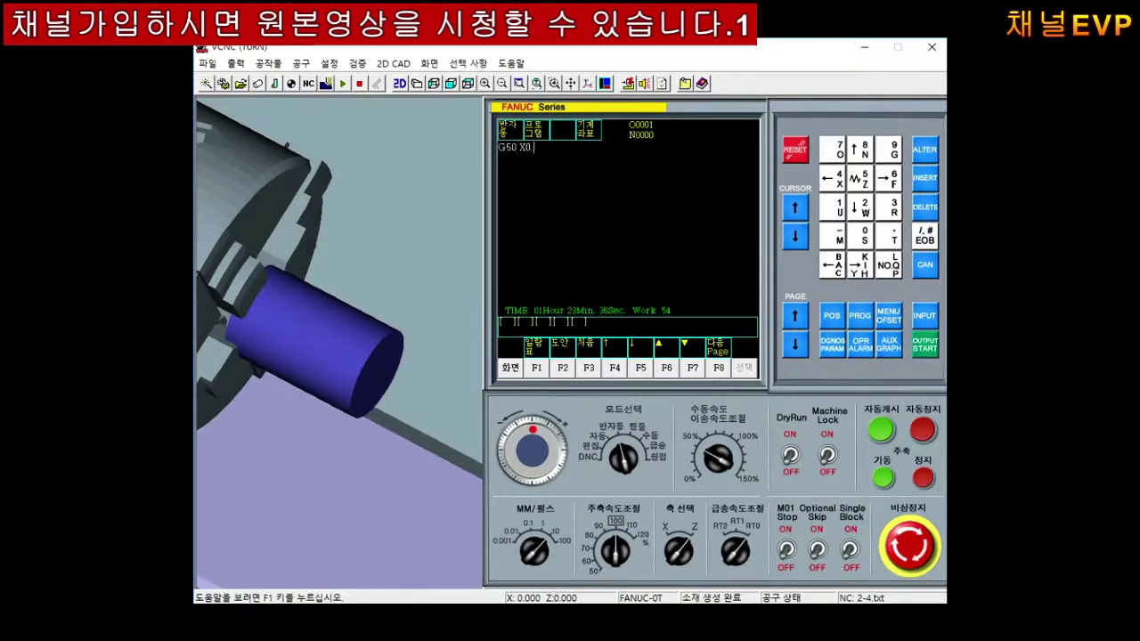
{"action": "type", "text": "Z0."}
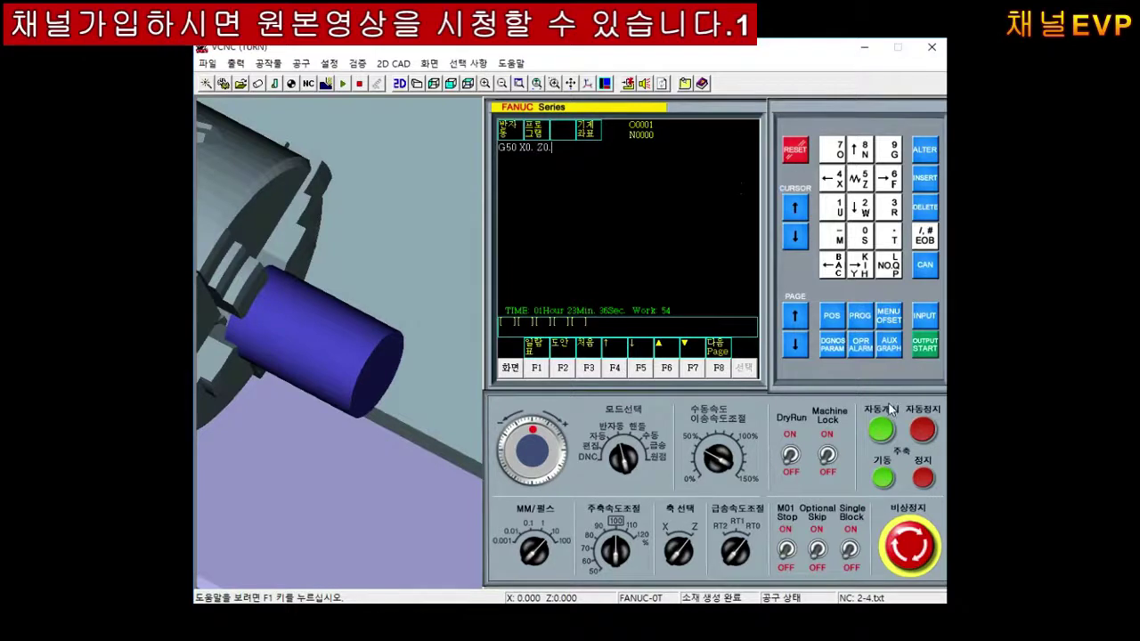
{"action": "left_click", "coordinate": [882, 432]}
{"action": "left_click", "coordinate": [607, 440]}
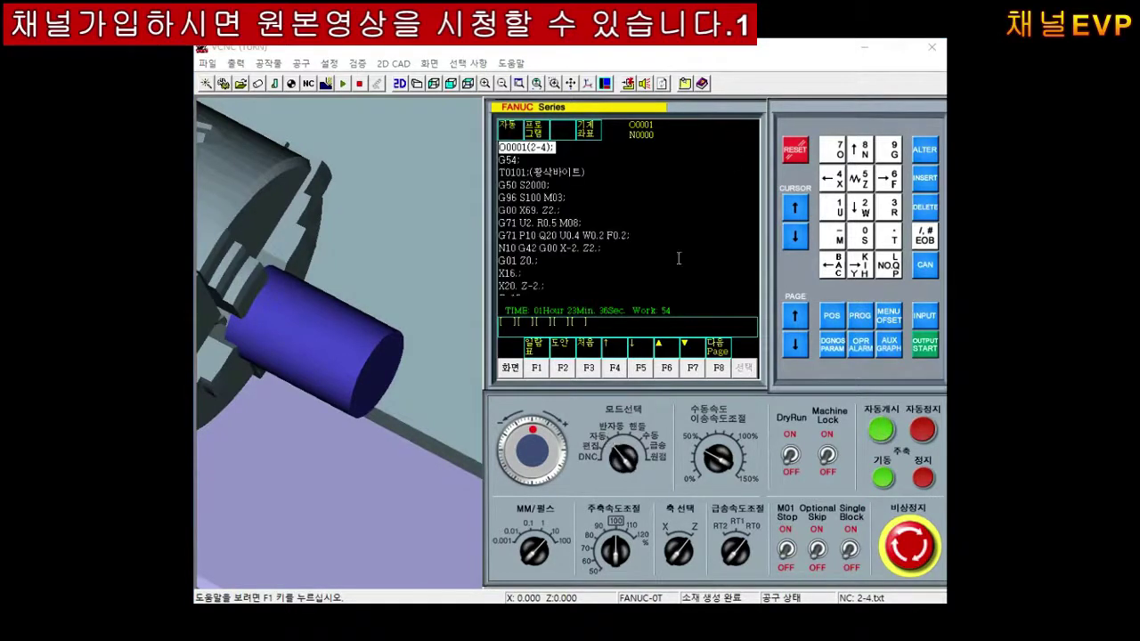
{"action": "left_click", "coordinate": [878, 434]}
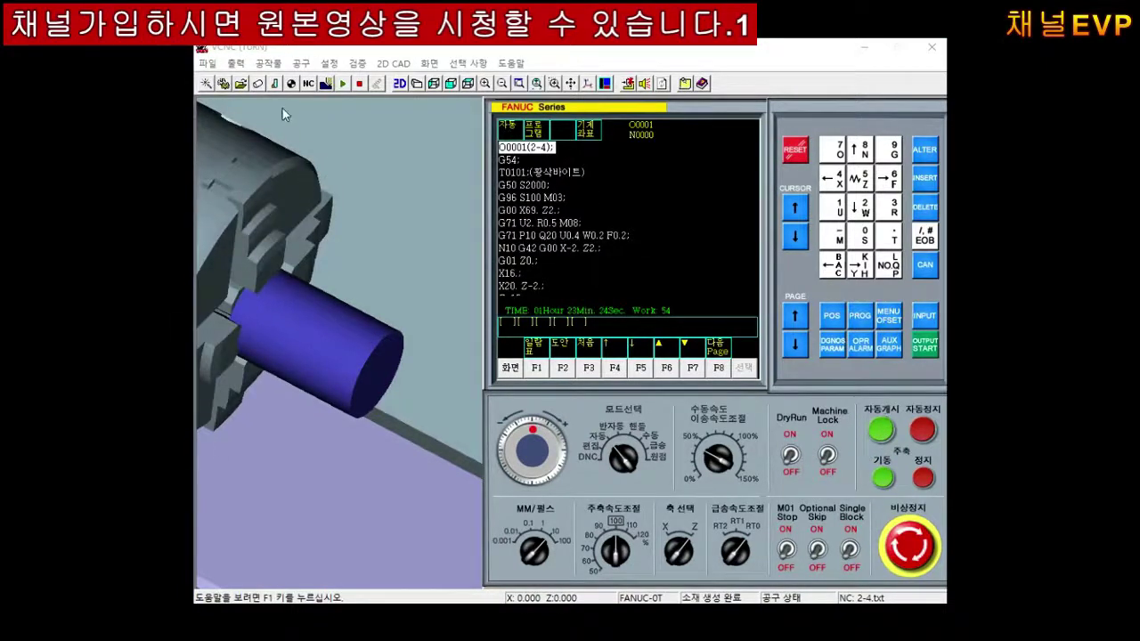
Step: Set the work origin at the bar's end face and auto-enter it into the offsets
{"action": "left_click", "coordinate": [292, 83]}
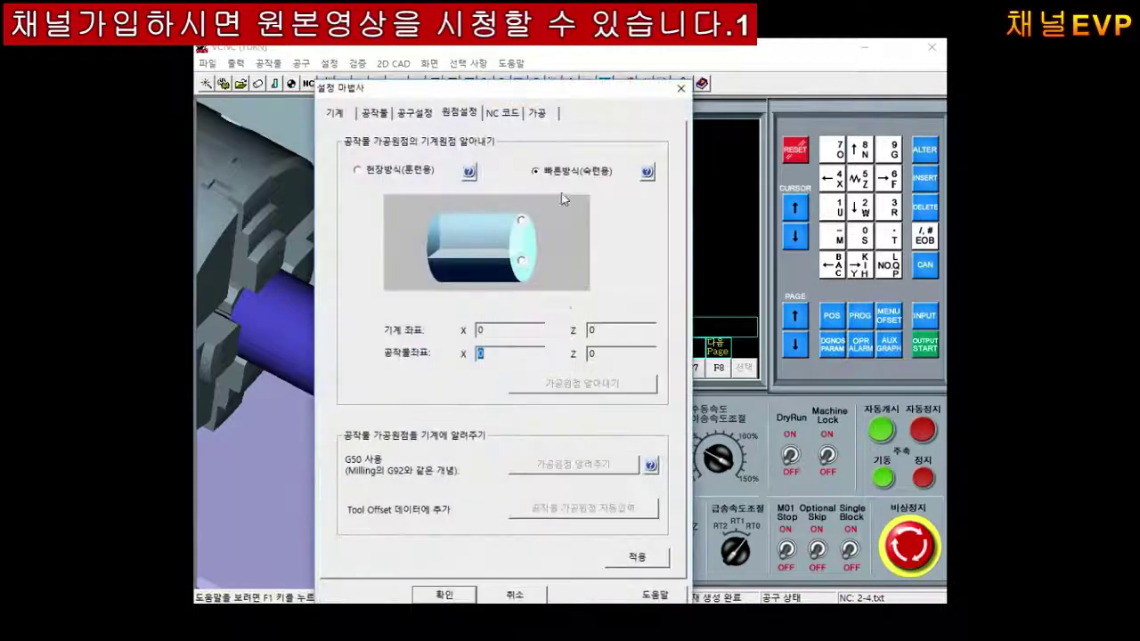
{"action": "left_click", "coordinate": [522, 261]}
{"action": "left_click", "coordinate": [588, 386]}
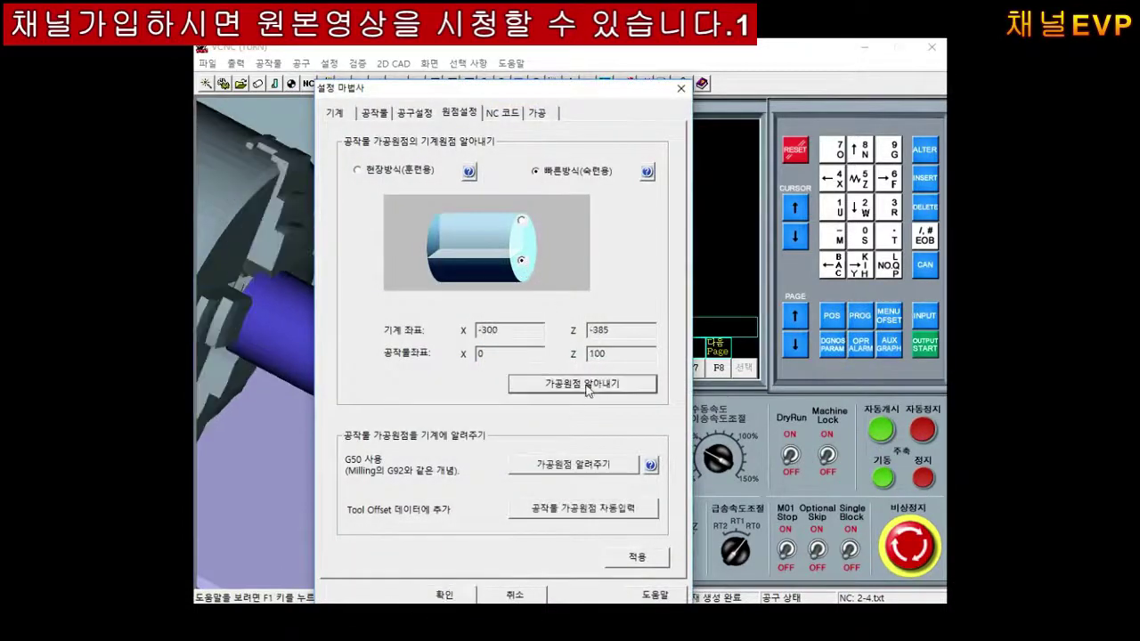
{"action": "left_click", "coordinate": [577, 514]}
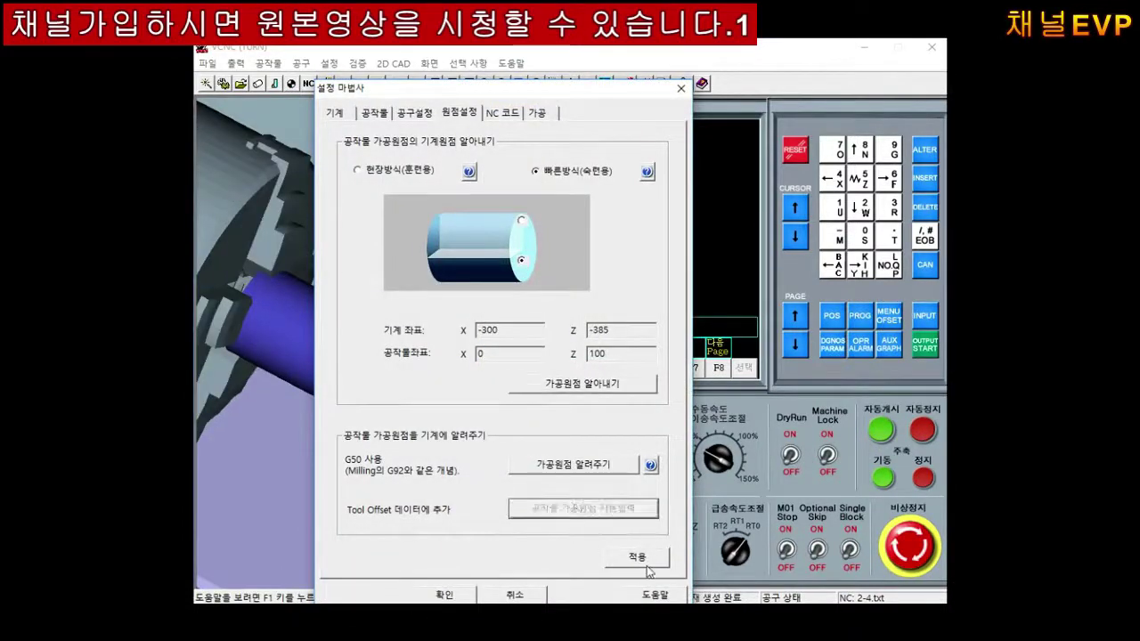
{"action": "left_click", "coordinate": [444, 594]}
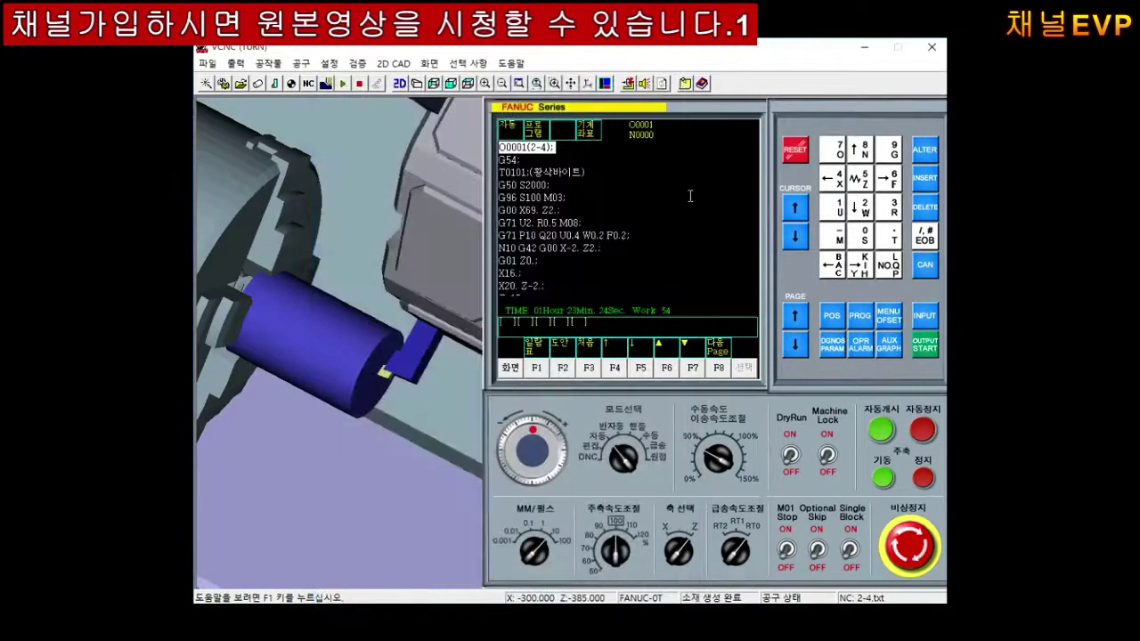
Step: Run G50 X0. Z0. in semi-automatic mode, then cycle-start the program in automatic
{"action": "left_click", "coordinate": [602, 429]}
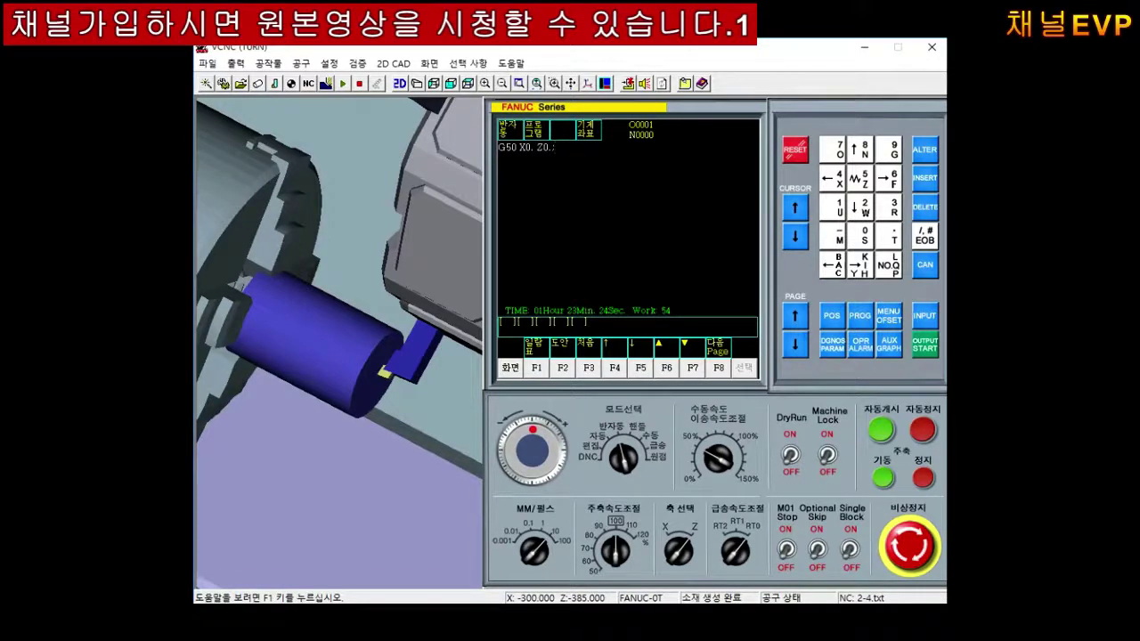
{"action": "left_click", "coordinate": [886, 437]}
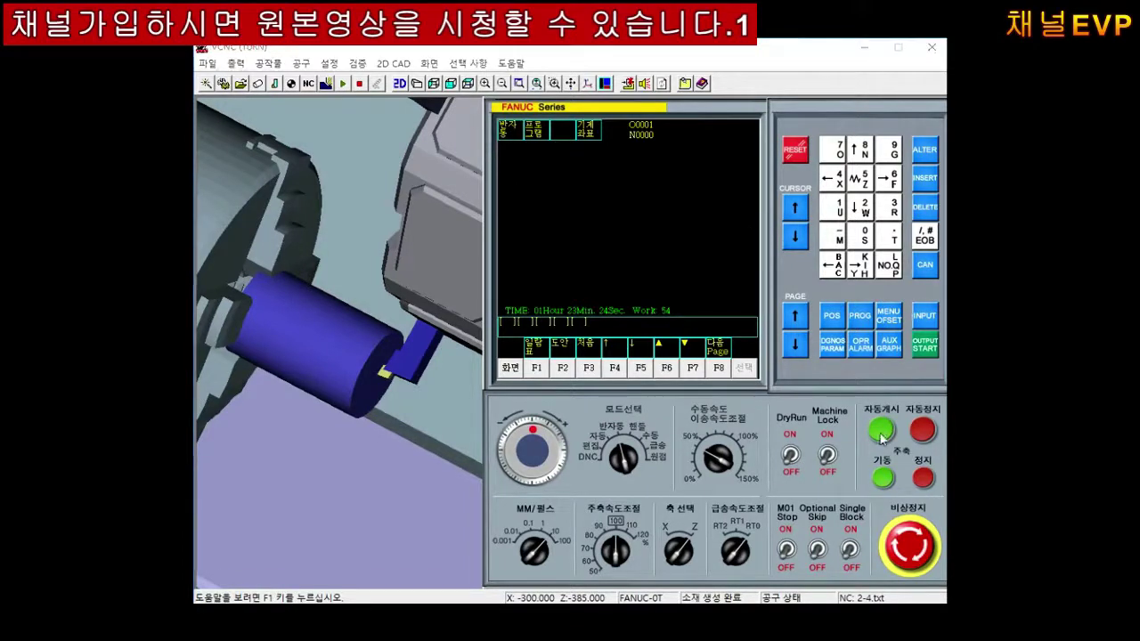
{"action": "left_click", "coordinate": [603, 438]}
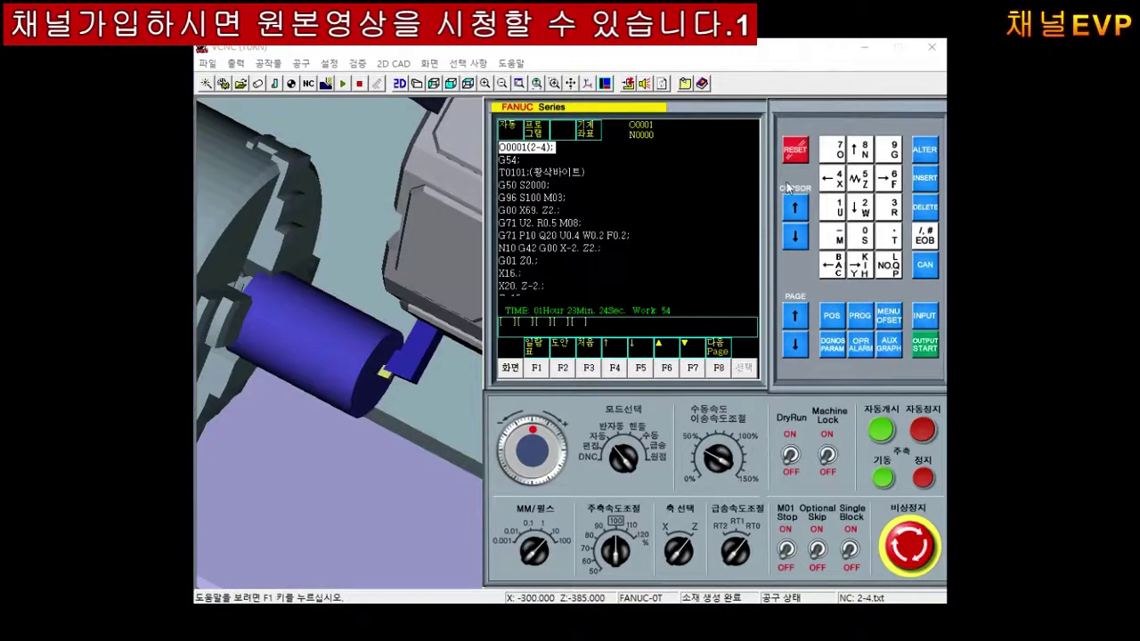
{"action": "left_click", "coordinate": [881, 433]}
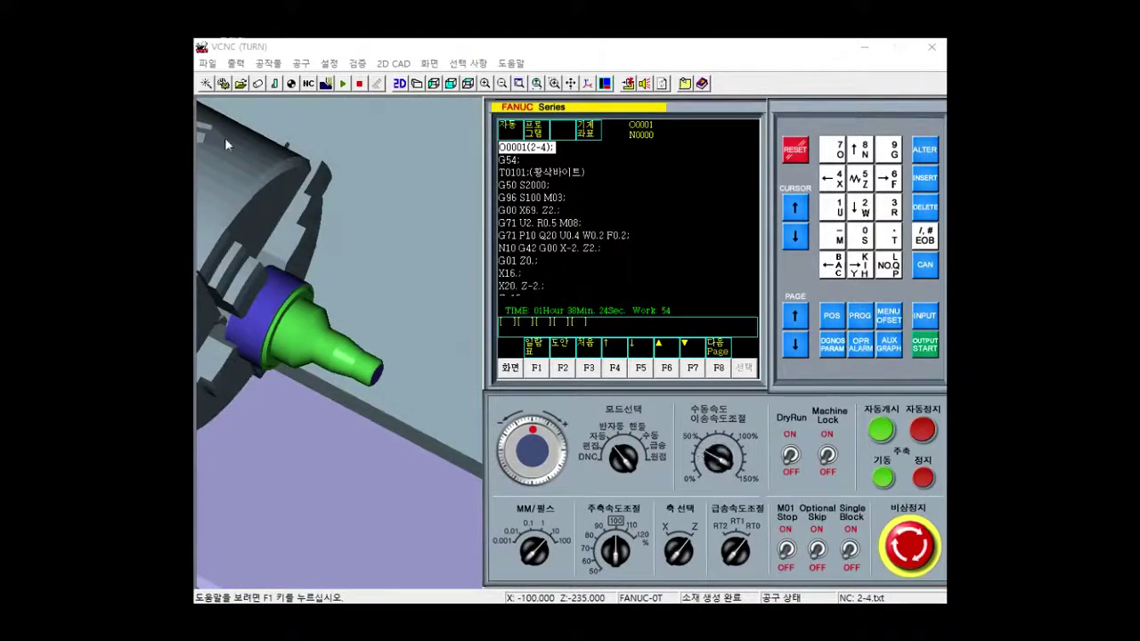
Step: Replace the machined part with fresh stock in the workpiece settings
{"action": "left_click", "coordinate": [241, 83]}
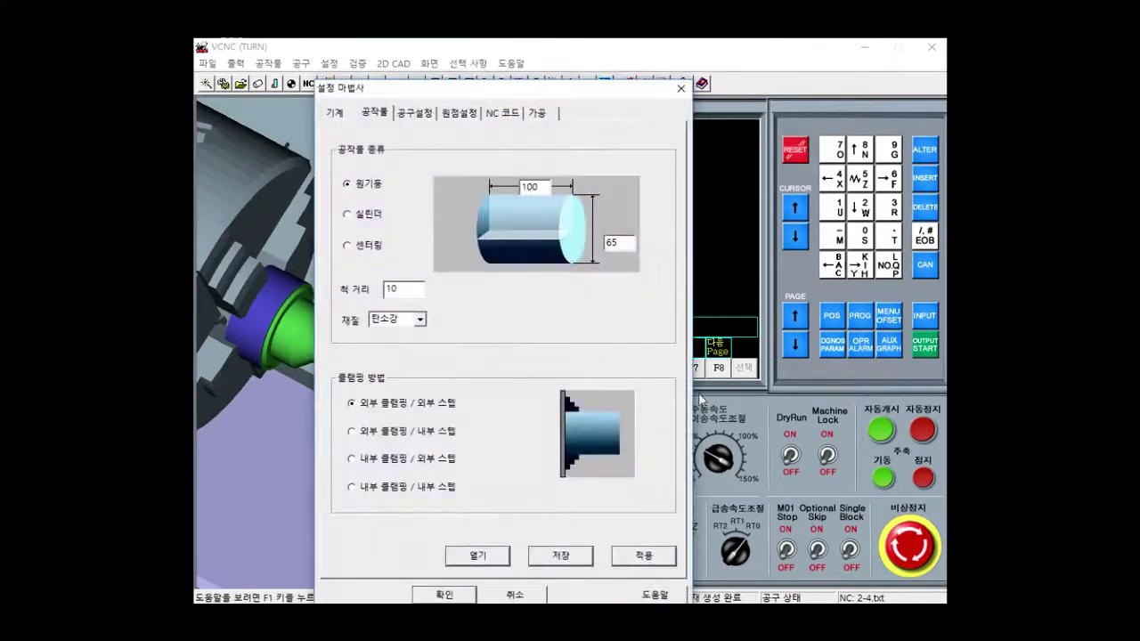
{"action": "left_click", "coordinate": [656, 557]}
{"action": "left_click", "coordinate": [460, 597]}
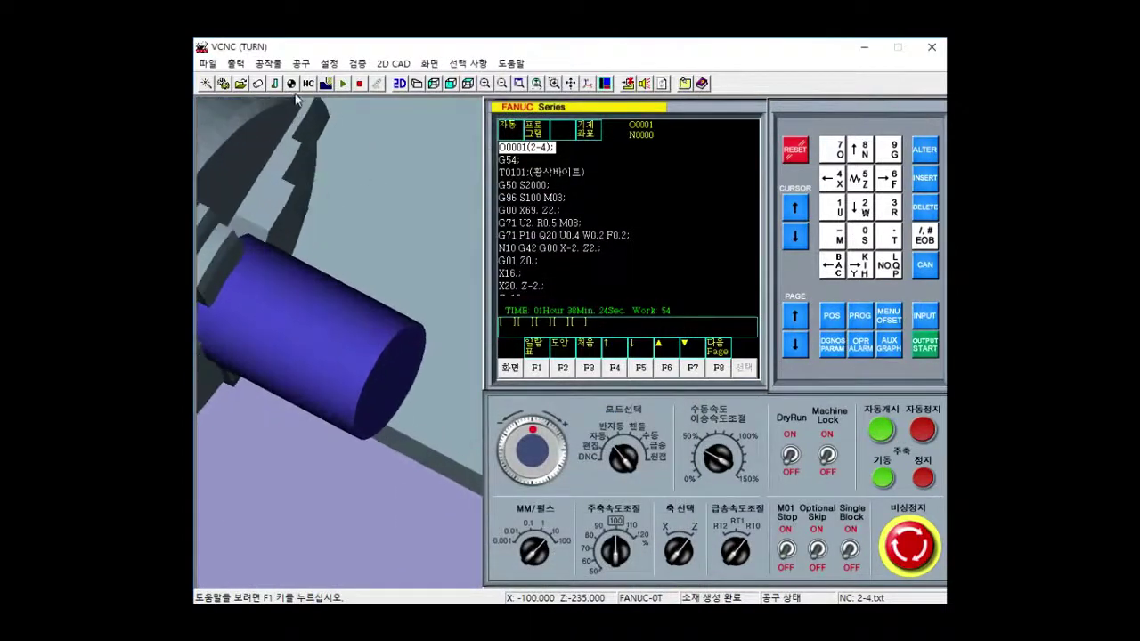
Step: Turn M01 optional stop ON, start the program, then reset to rewind it
{"action": "left_click", "coordinate": [787, 556]}
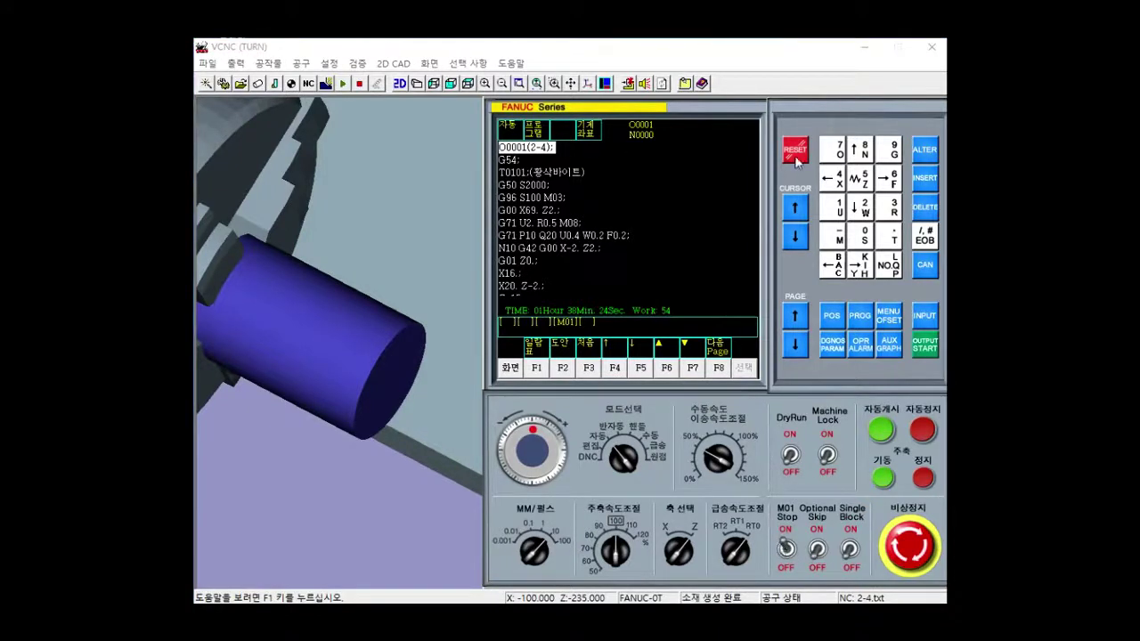
{"action": "left_click", "coordinate": [880, 434]}
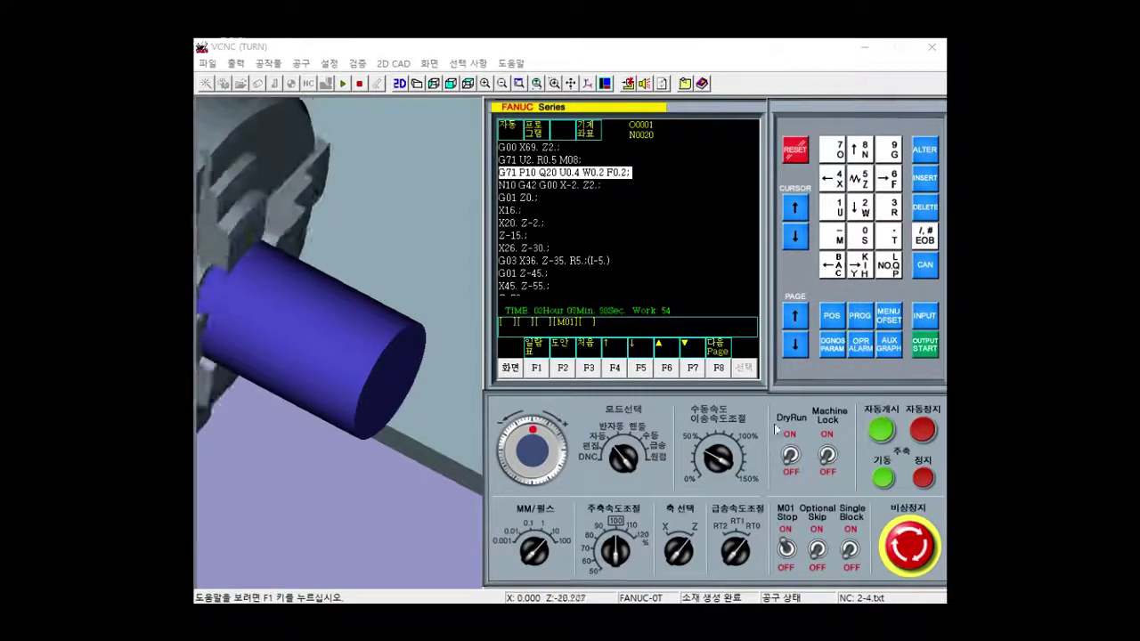
{"action": "left_click", "coordinate": [795, 148]}
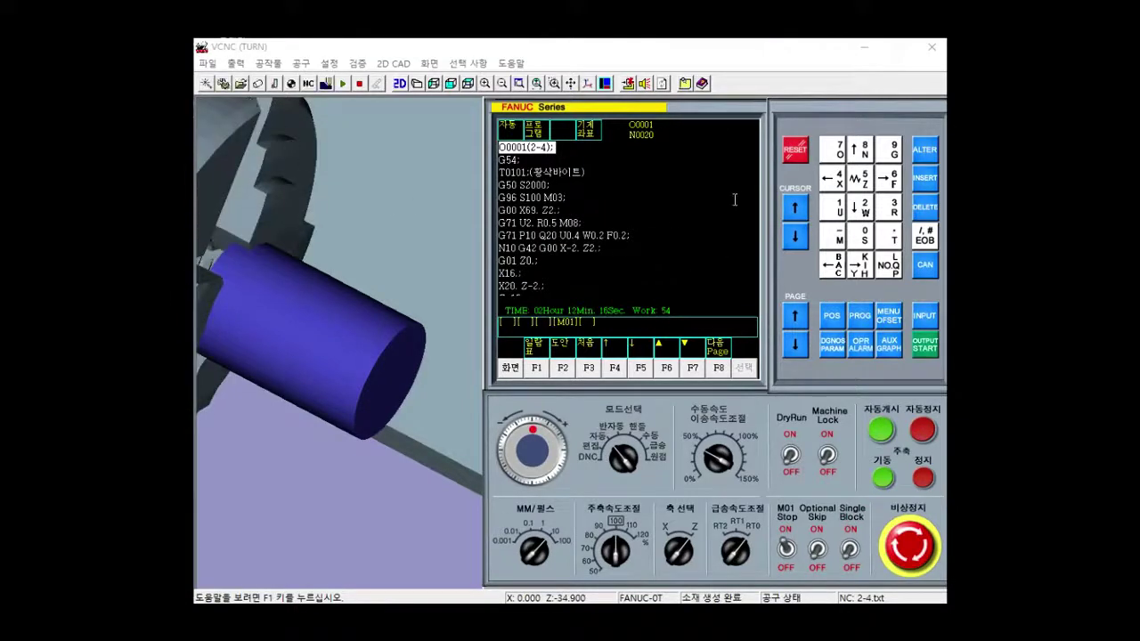
Step: Set the work origin on the fresh stock's end face
{"action": "left_click", "coordinate": [291, 84]}
{"action": "left_click", "coordinate": [524, 259]}
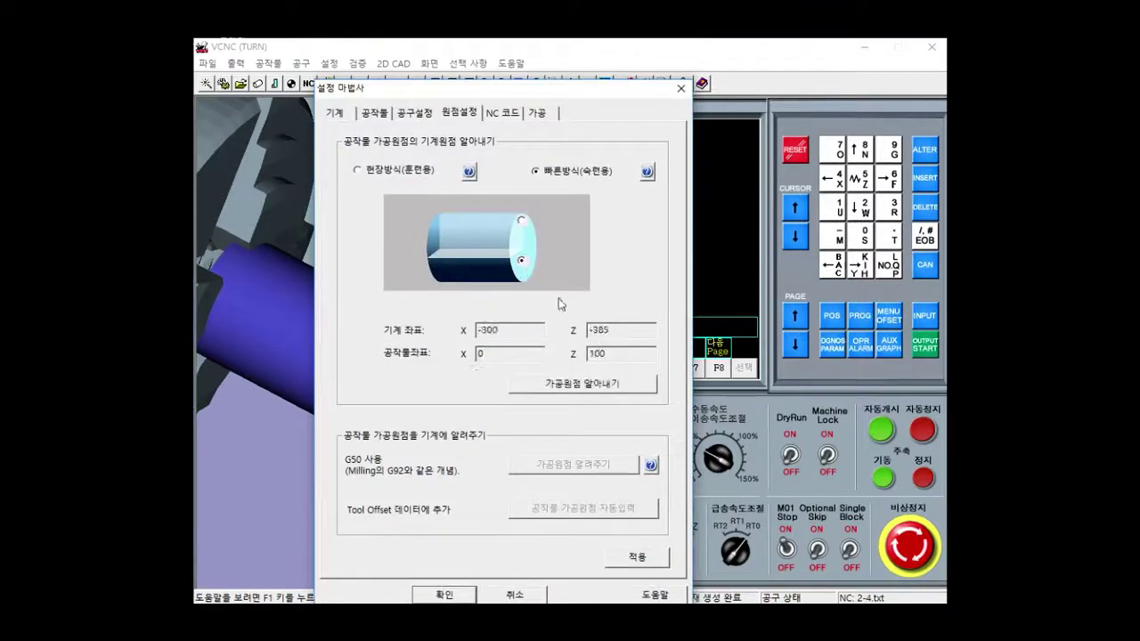
{"action": "left_click", "coordinate": [605, 393]}
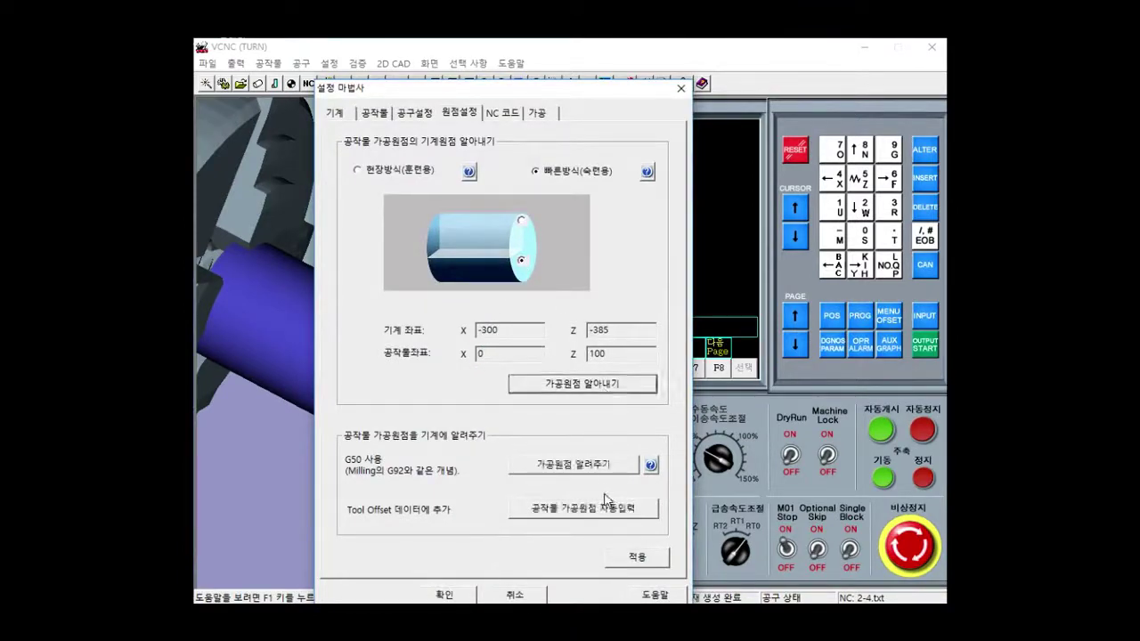
{"action": "left_click", "coordinate": [462, 595]}
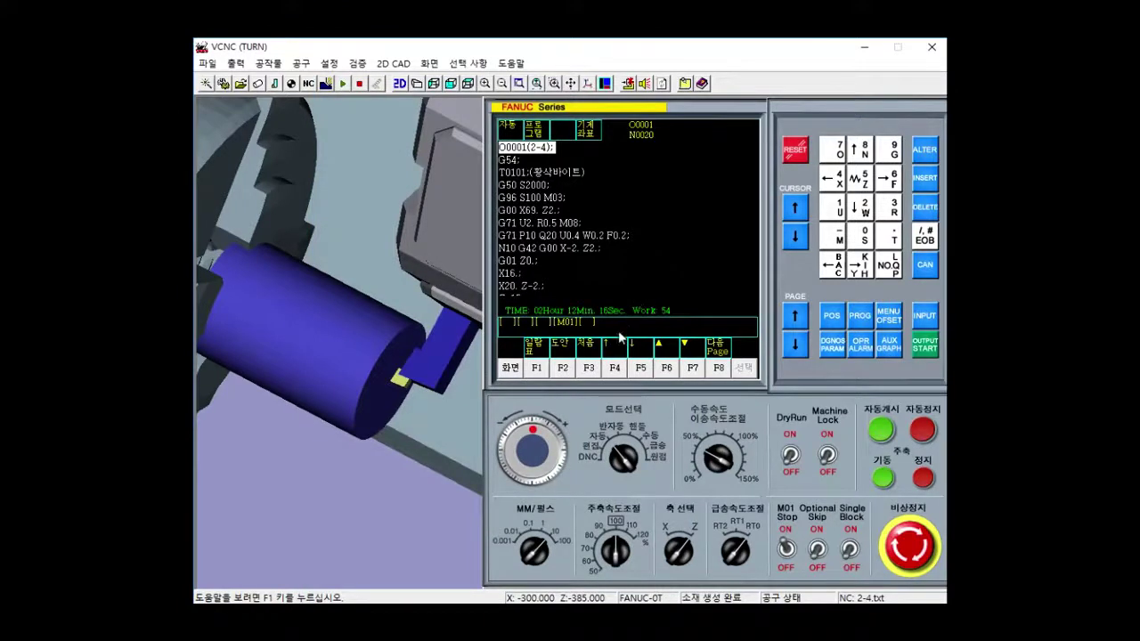
Step: Run G50 X0. Z0. semi-automatically, then reset and cycle-start the program in automatic mode
{"action": "left_click", "coordinate": [615, 426]}
{"action": "type", "text": "G50 X0. Z0.;"}
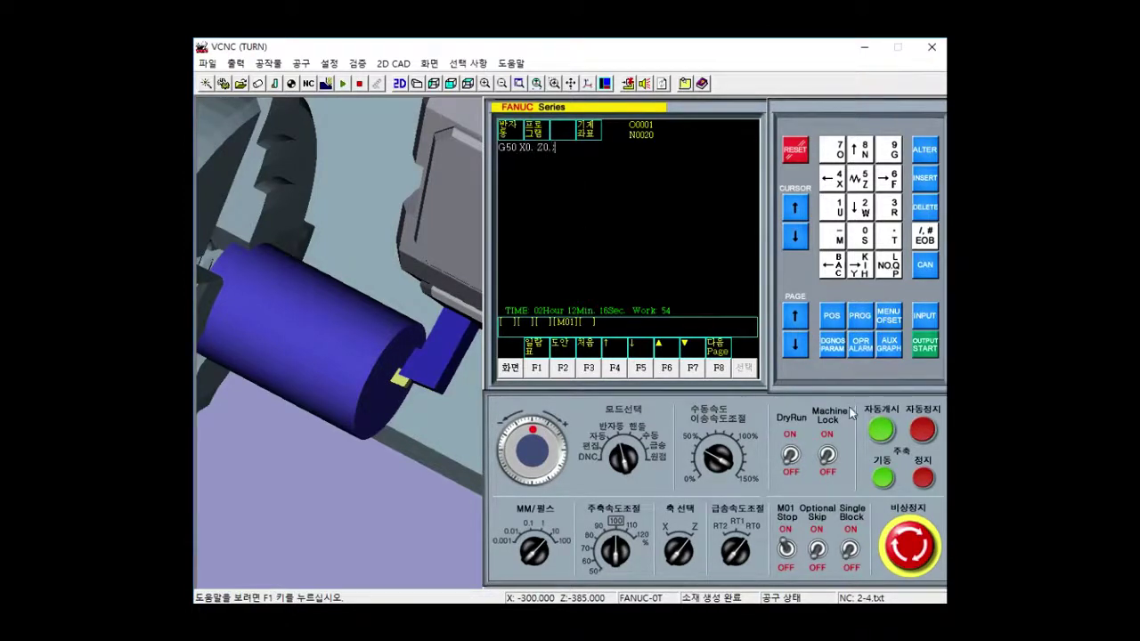
{"action": "left_click", "coordinate": [884, 433]}
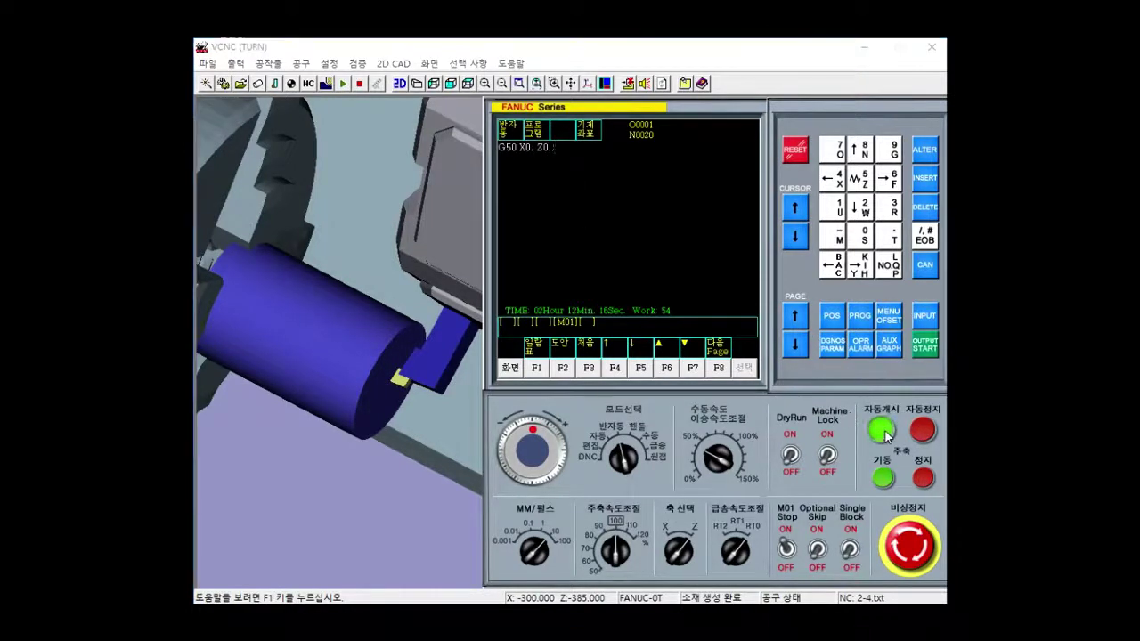
{"action": "left_click", "coordinate": [604, 443]}
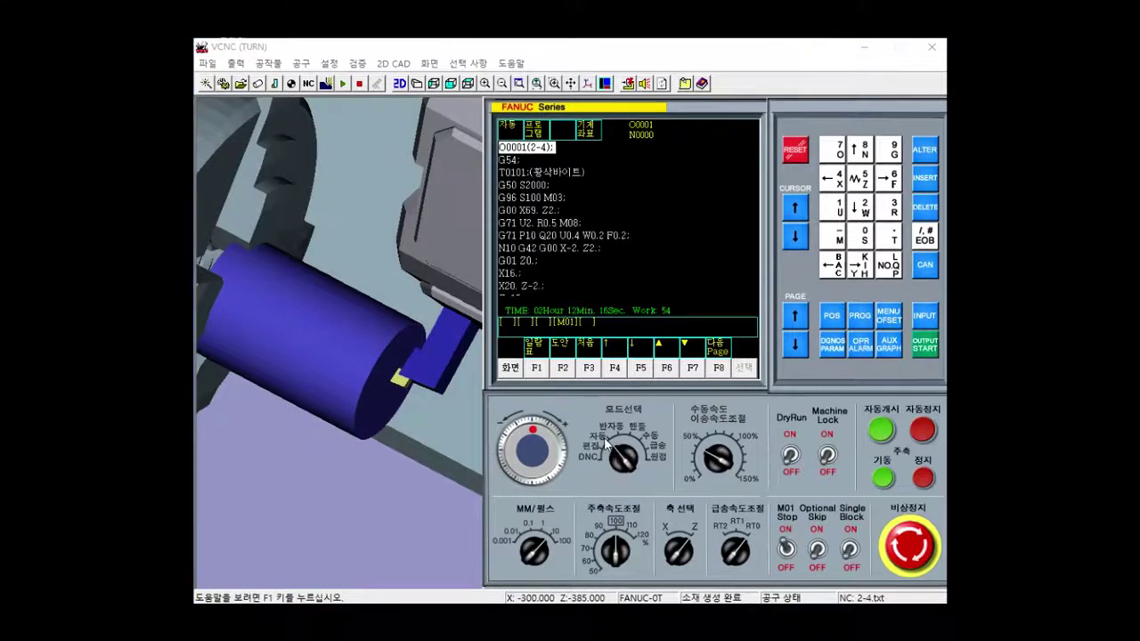
{"action": "left_click", "coordinate": [802, 158]}
{"action": "left_click", "coordinate": [887, 433]}
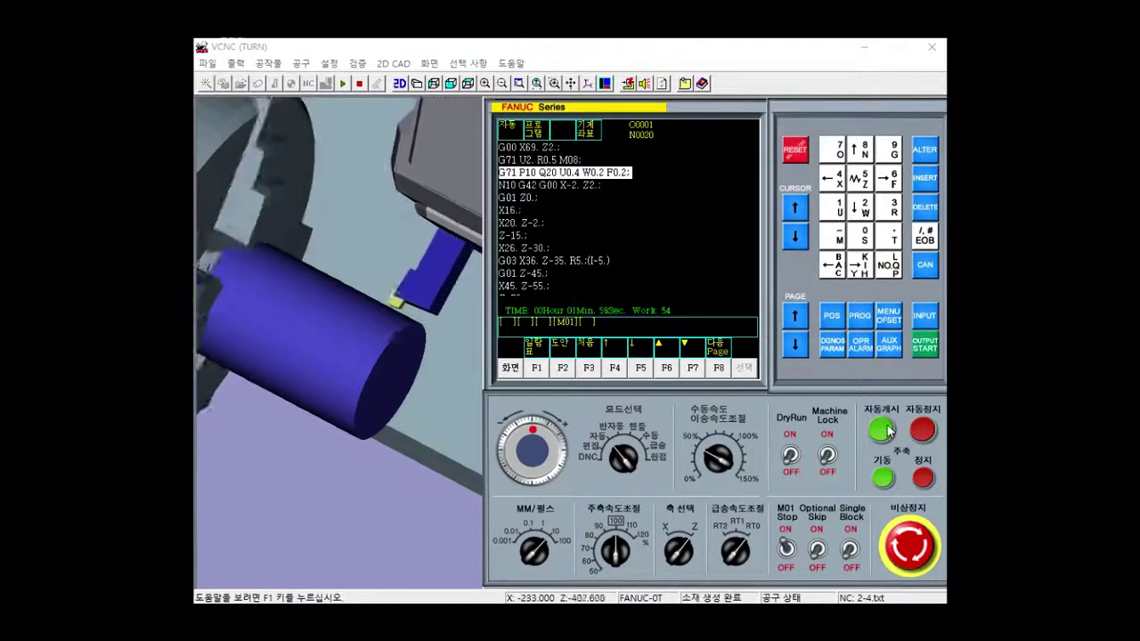